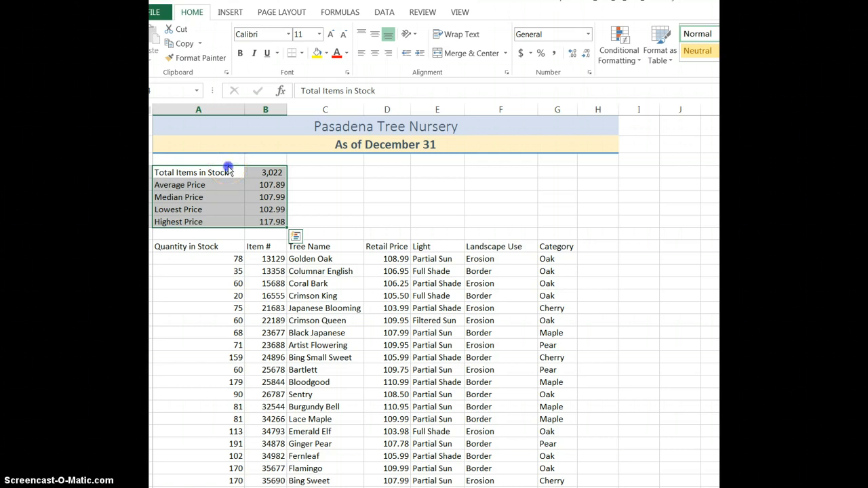
Move the stock statistics block from A4:B8 to D4:E8.
left_click_drag(231, 170, 384, 175)
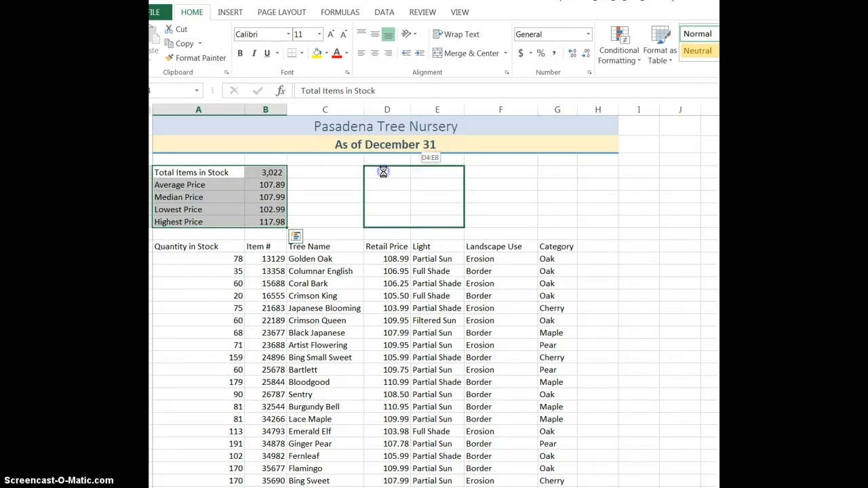
left_click_drag(383, 172, 383, 172)
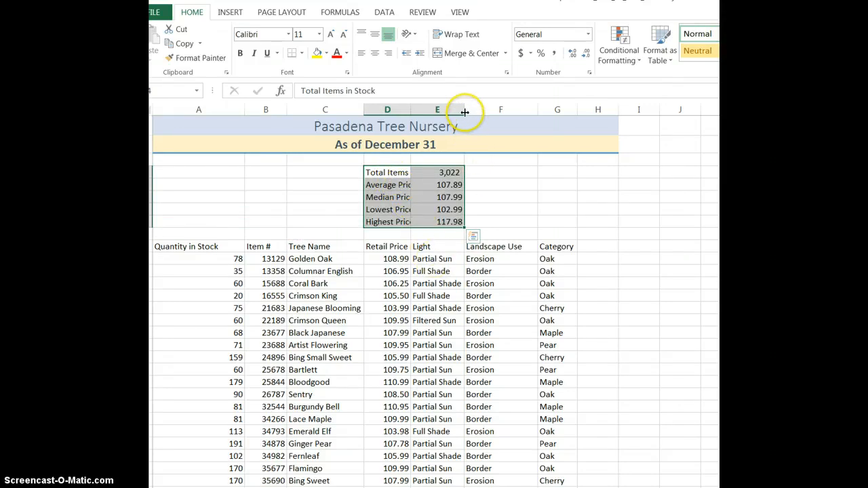
Auto-fit the widths of columns E, D and A to their contents.
left_click_drag(465, 109, 436, 107)
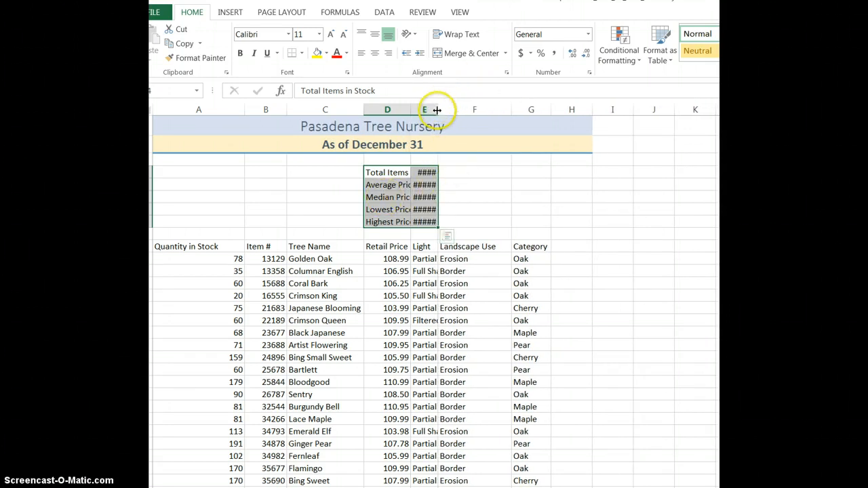
double_click(438, 110)
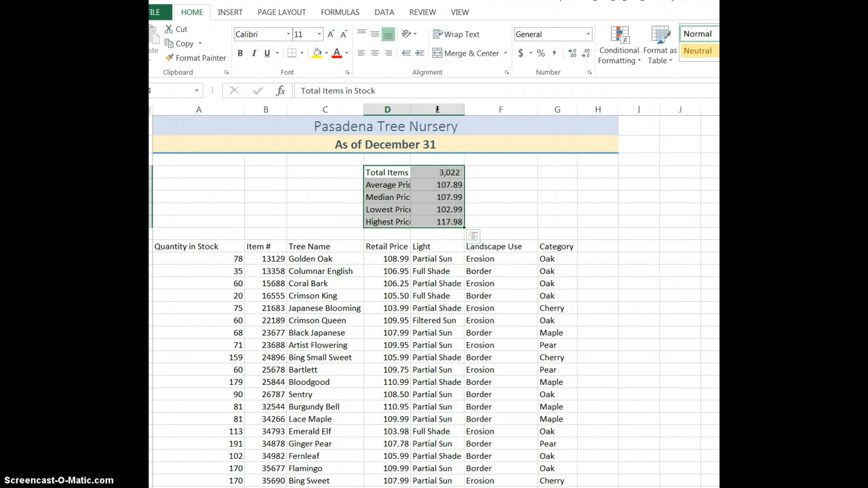
left_click(431, 183)
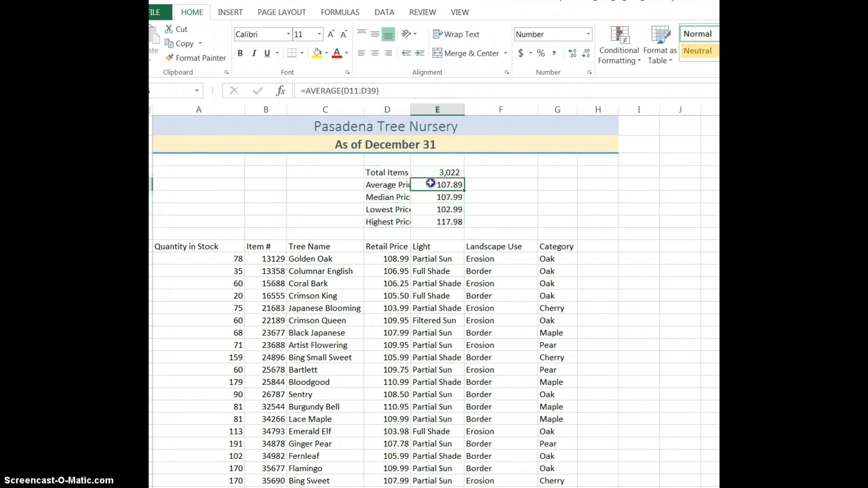
left_click(375, 172)
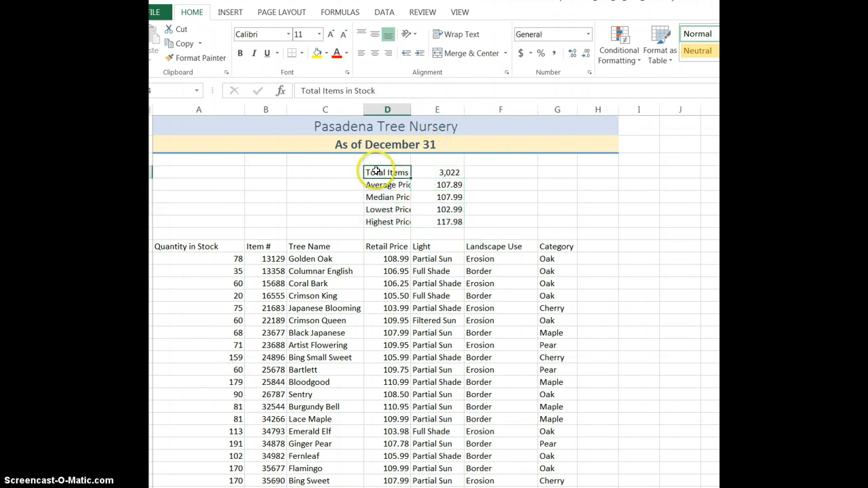
double_click(411, 108)
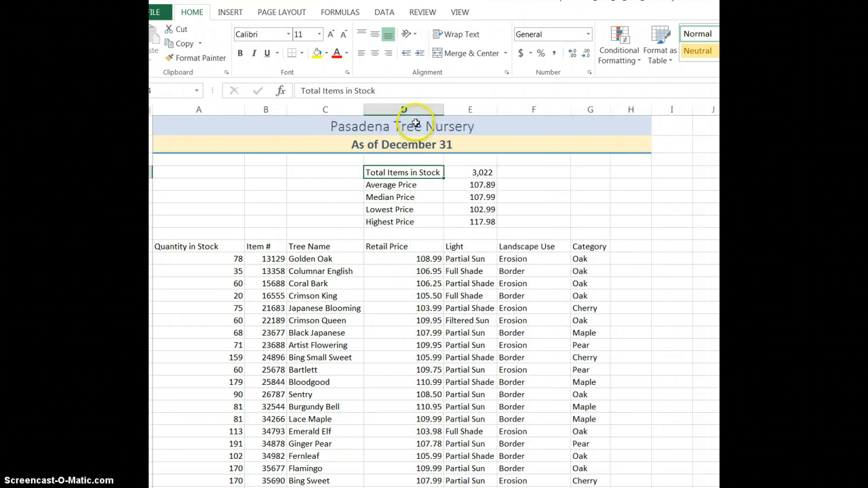
left_click(235, 246)
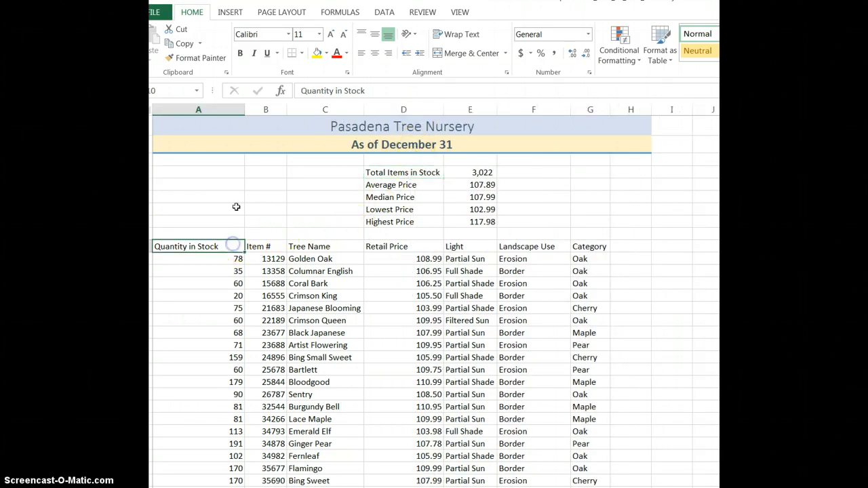
double_click(244, 108)
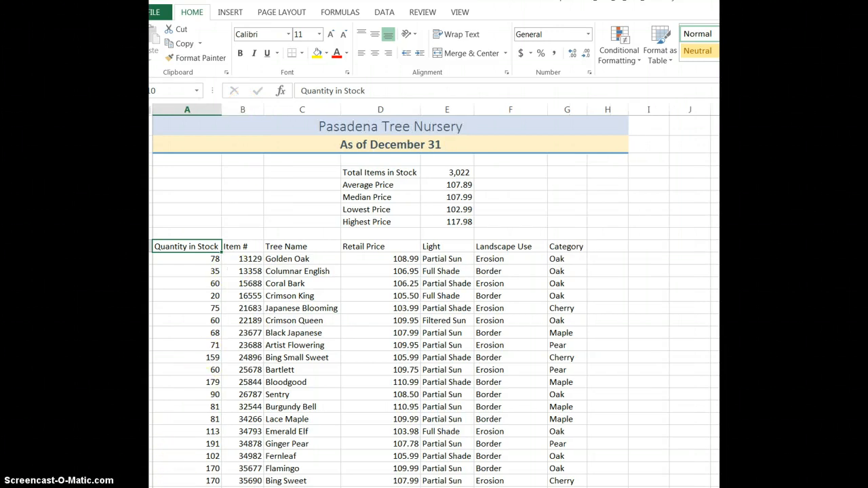
Apply the light green 20% accent themed cell style to the statistics range D4:E8.
left_click_drag(372, 174, 442, 219)
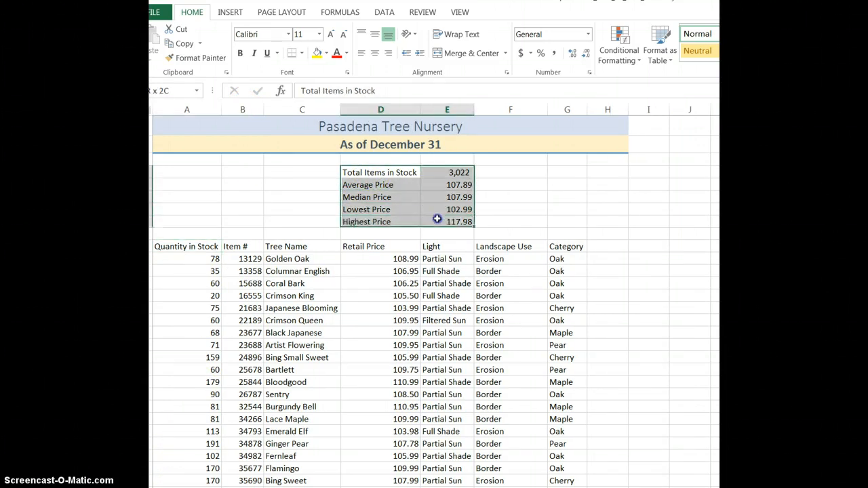
key("alt+h")
key("j")
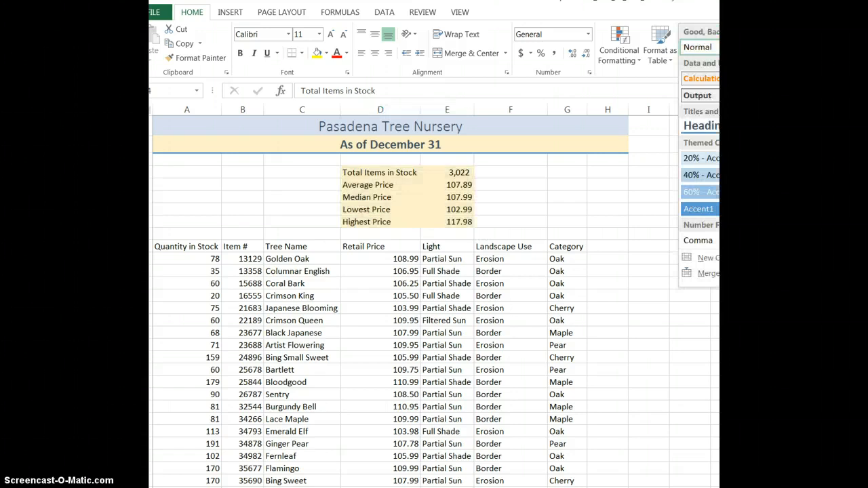
left_click(719, 158)
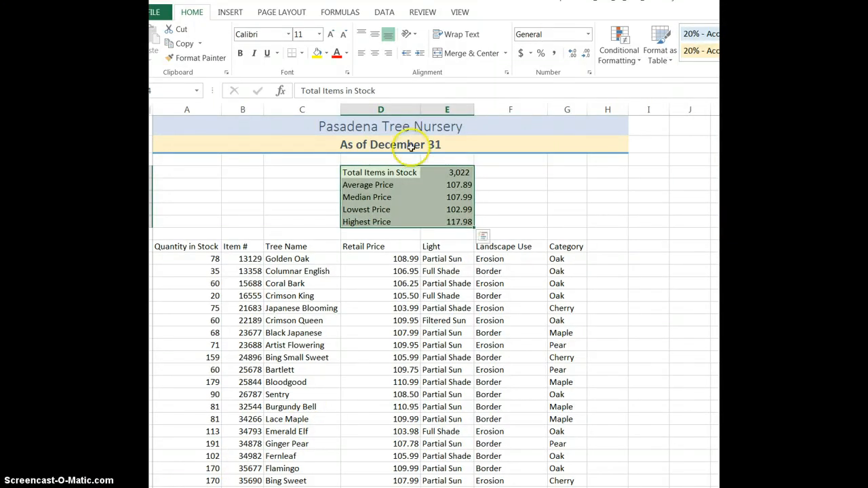
Apply the Accounting number format with a dollar sign to the four price statistics in E5:E8.
left_click(457, 185)
left_click_drag(461, 203, 465, 220)
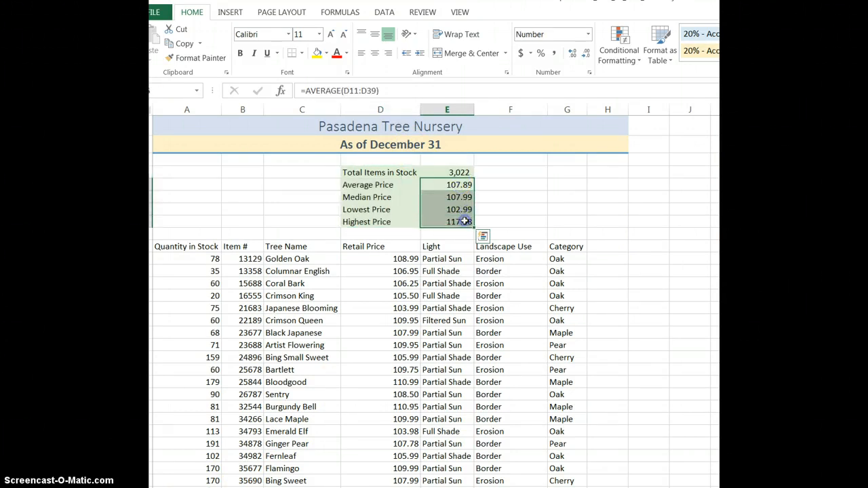
left_click(521, 53)
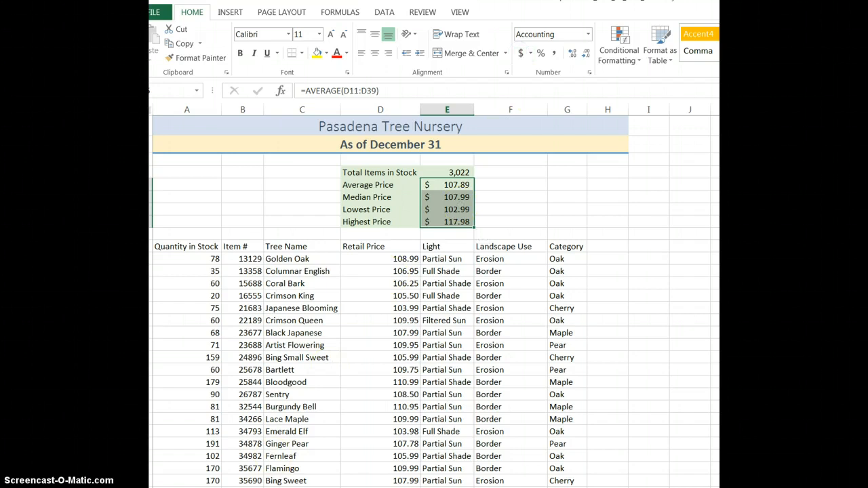
Enter the label "Tree Statistics" in cell C6.
left_click(301, 197)
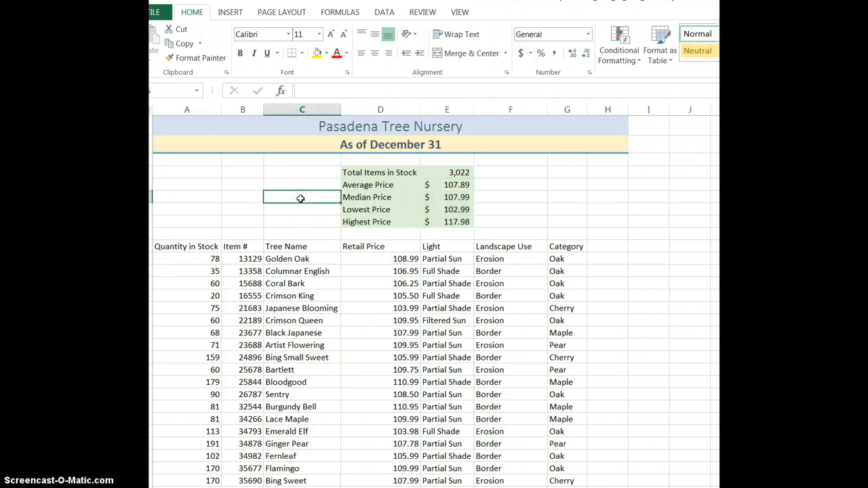
type("Tree Statistics")
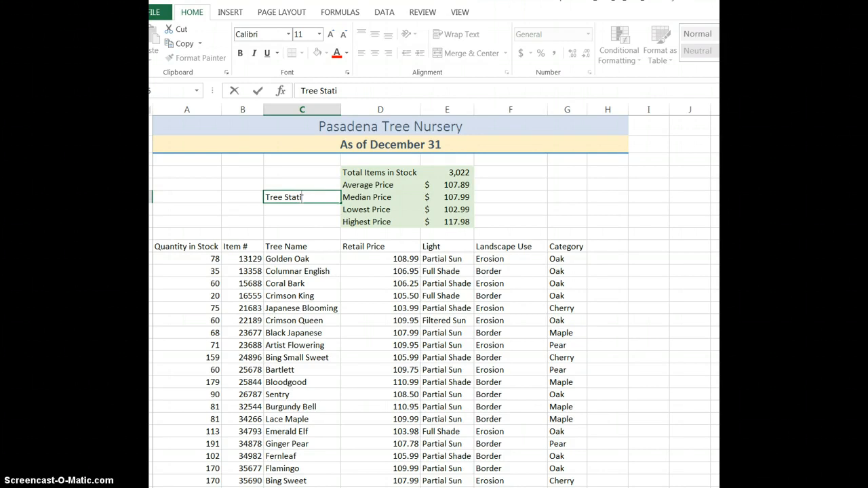
left_click(258, 90)
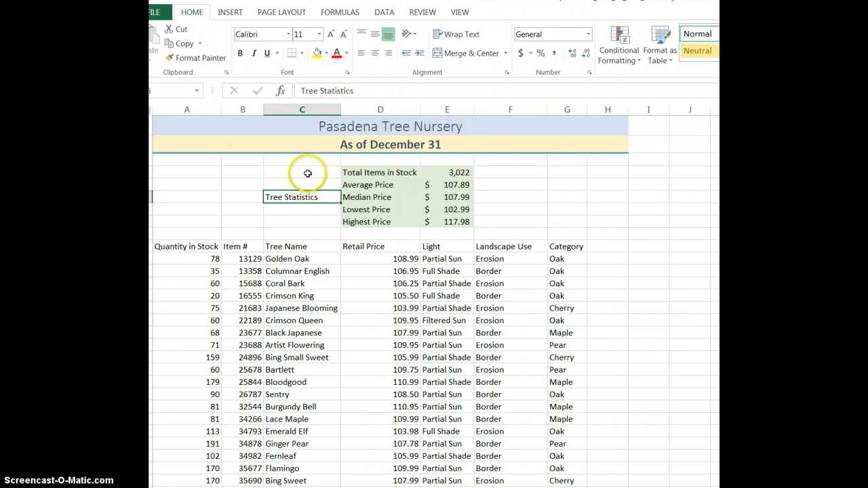
Merge cells C4:C8 and rotate the Tree Statistics text to 30 degrees.
left_click_drag(307, 174, 309, 219)
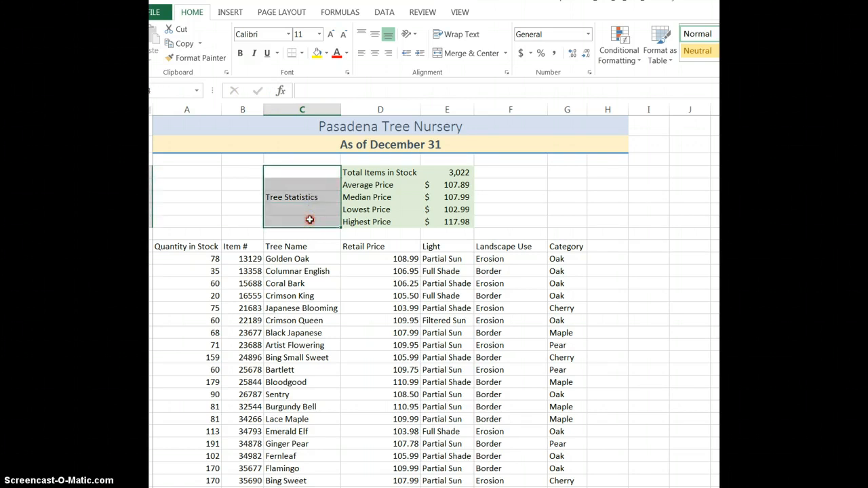
right_click(310, 220)
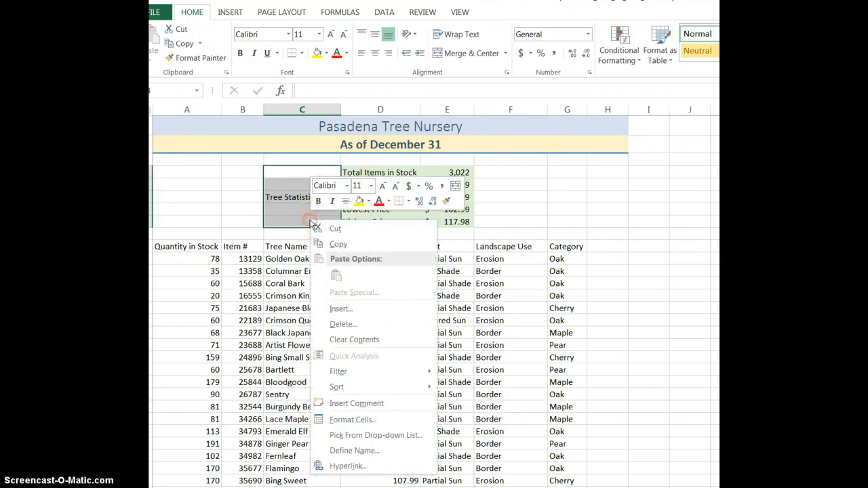
left_click(360, 420)
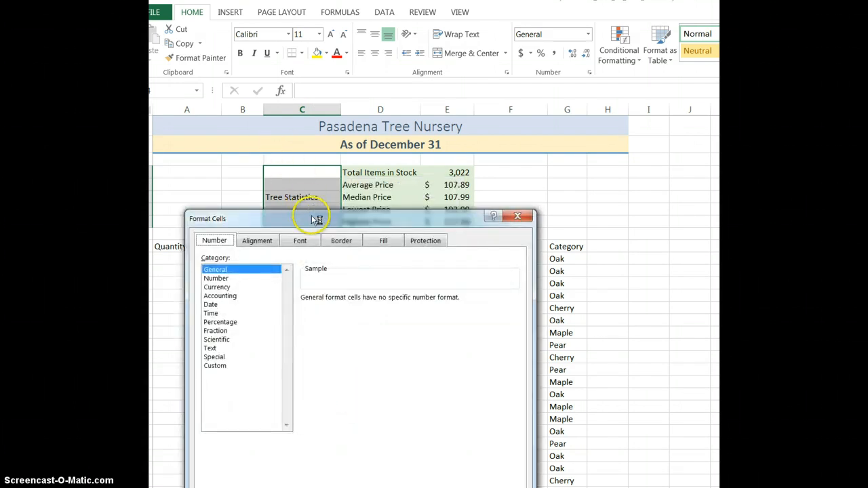
left_click(262, 241)
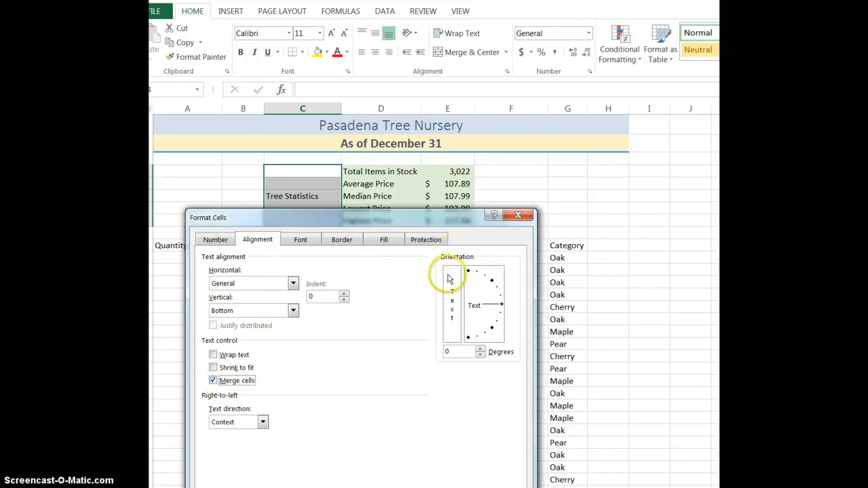
left_click(502, 306)
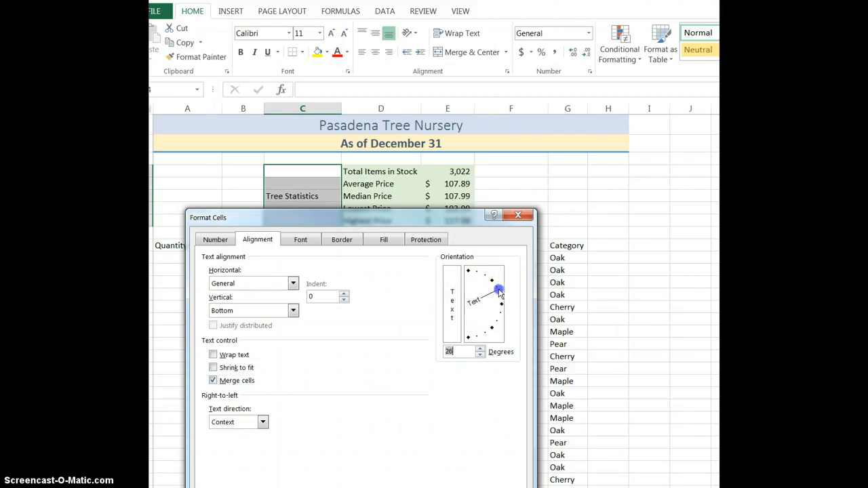
left_click(498, 293)
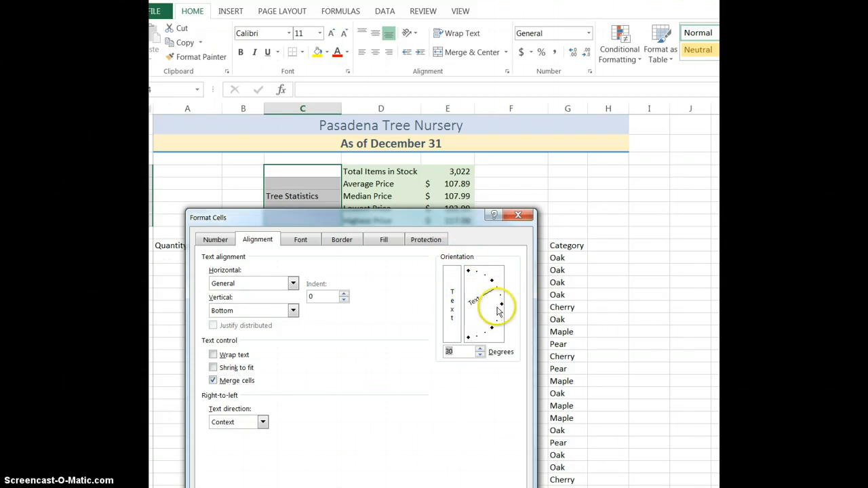
left_click(394, 450)
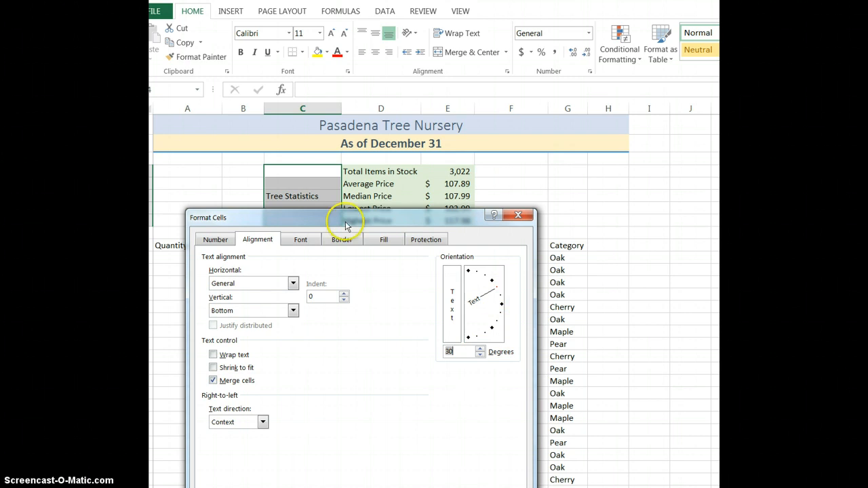
left_click_drag(346, 226, 355, 156)
left_click(444, 431)
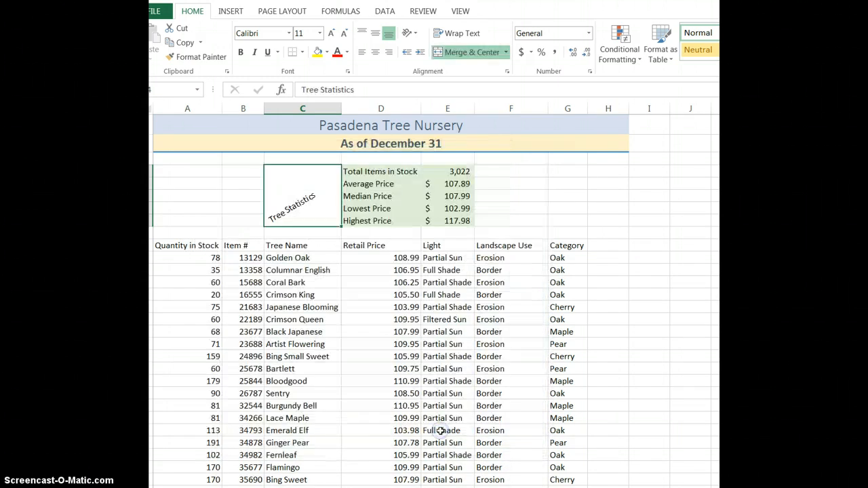
Set the Tree Statistics label to font size 14 and make it bold and italic.
left_click(300, 178)
right_click(302, 181)
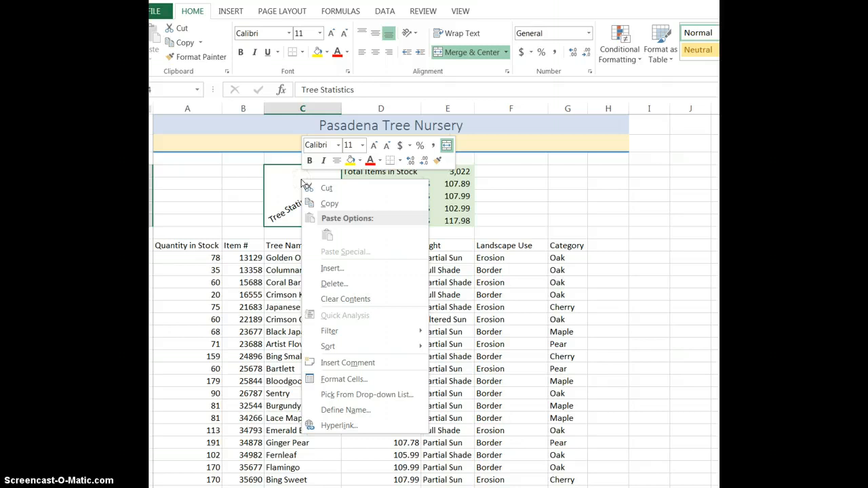
left_click(364, 146)
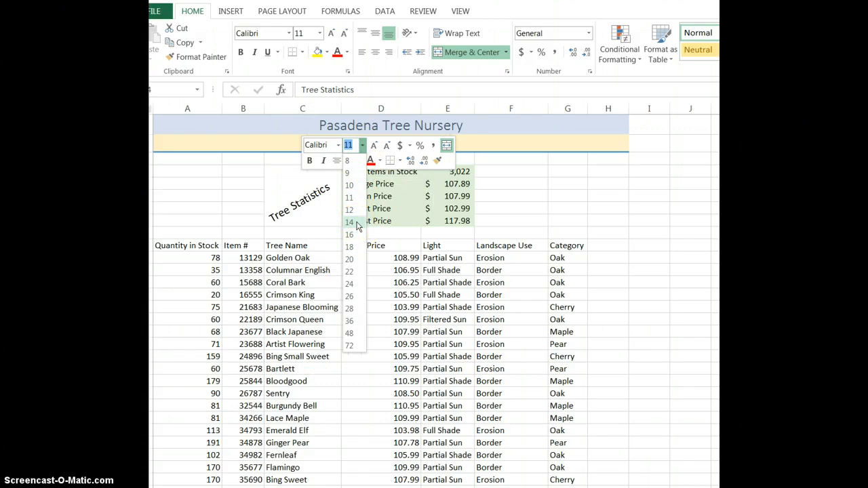
left_click(356, 222)
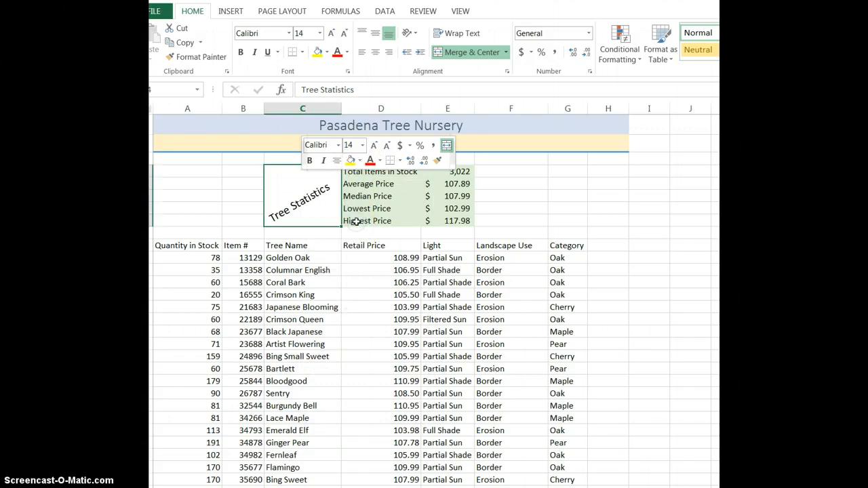
left_click(310, 160)
left_click(324, 161)
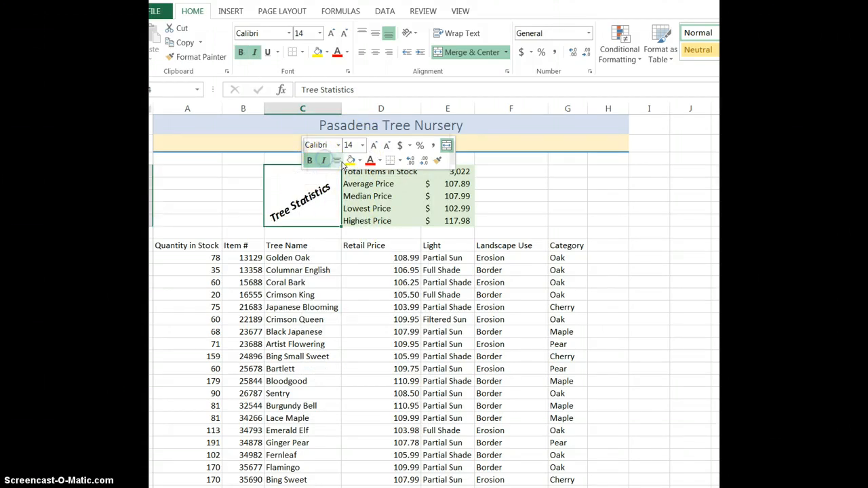
Color the Tree Statistics label light orange and right-align it in its merged cell.
left_click(379, 161)
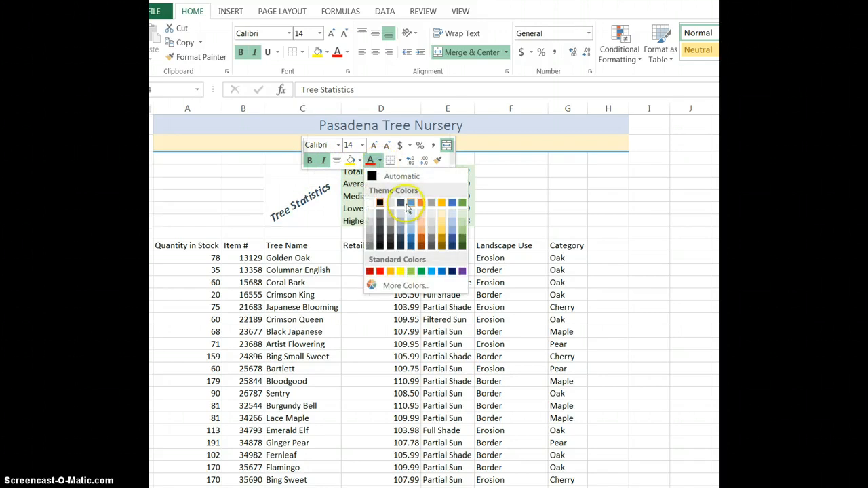
left_click(425, 234)
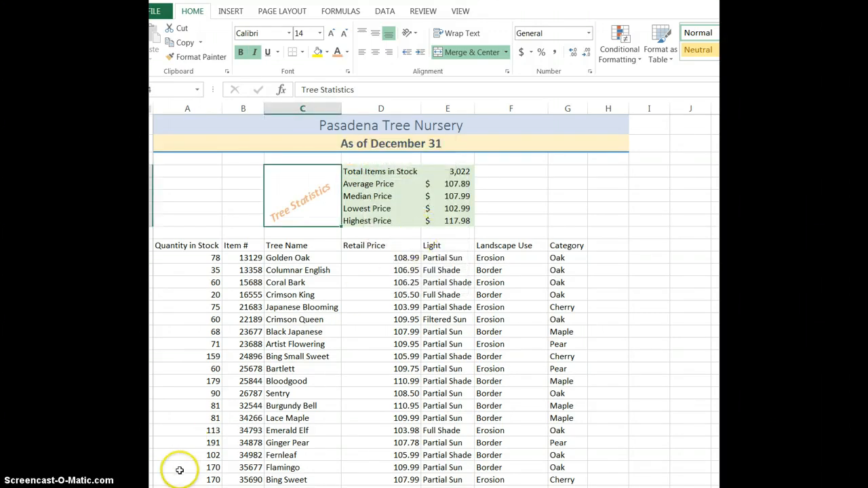
left_click(390, 54)
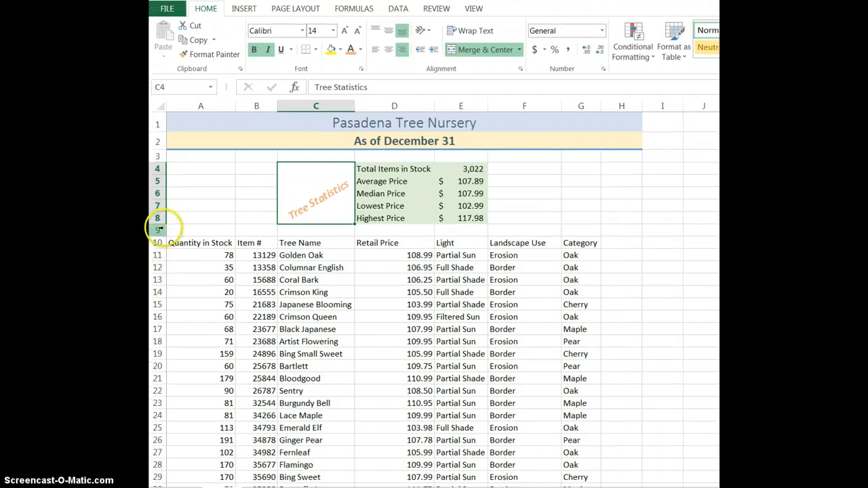
Insert three new rows at rows 9 to 11, between the statistics block and the tree table.
mouse_move(158, 231)
left_mouse_down()
mouse_move(165, 249)
mouse_move(157, 248)
left_mouse_up()
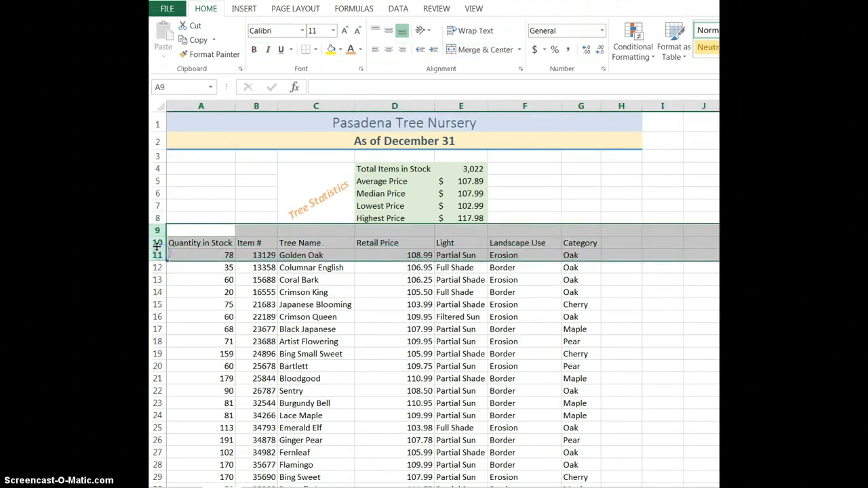
right_click(155, 243)
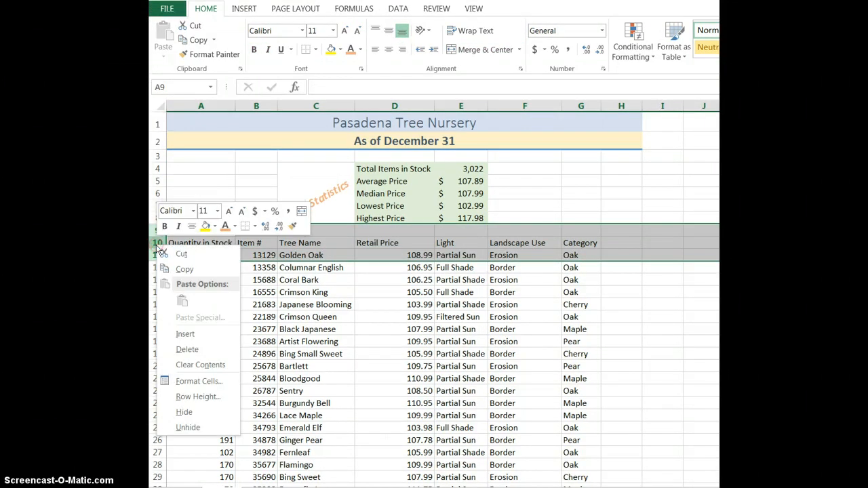
left_click(212, 334)
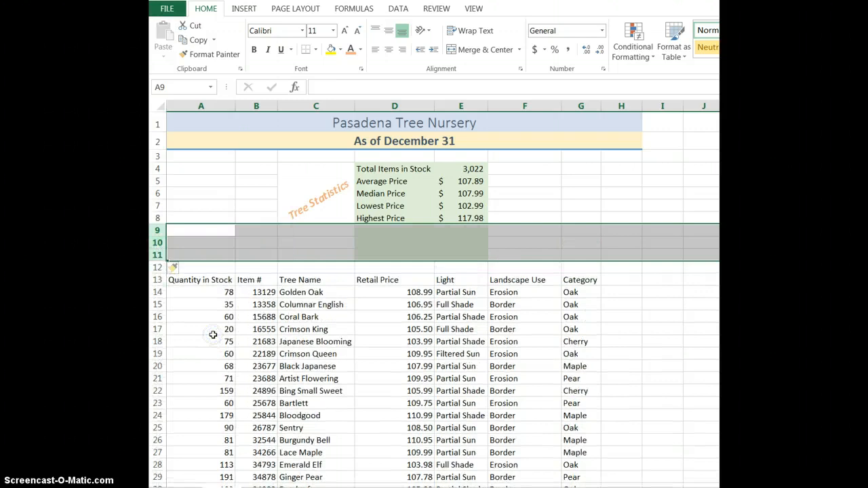
Clear the formats from cells D9:E11 in the newly inserted rows below the statistics block.
left_click(300, 255)
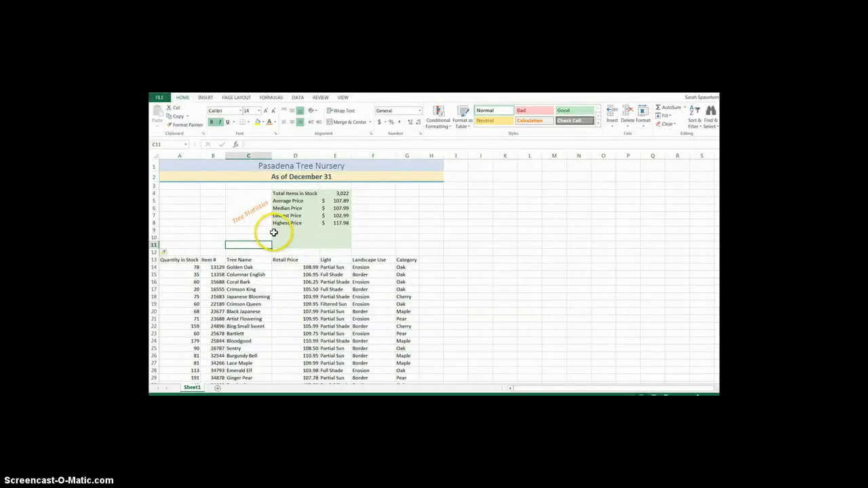
left_click_drag(282, 236, 345, 246)
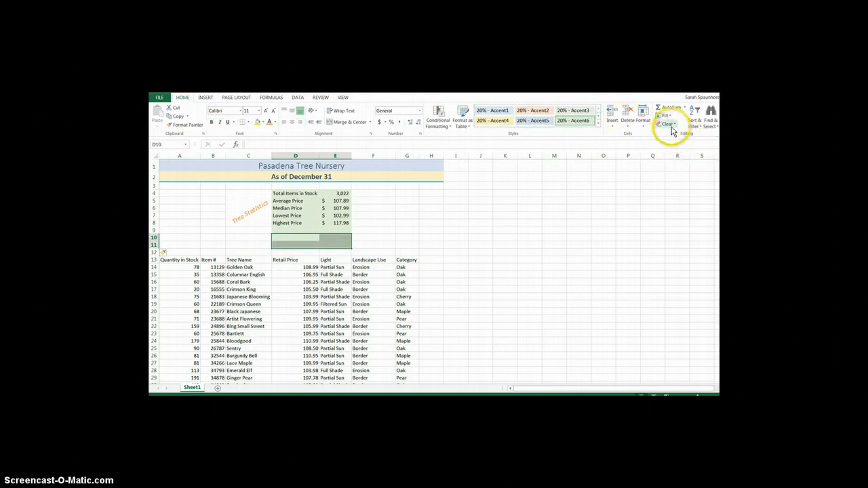
left_click(671, 126)
left_click(677, 141)
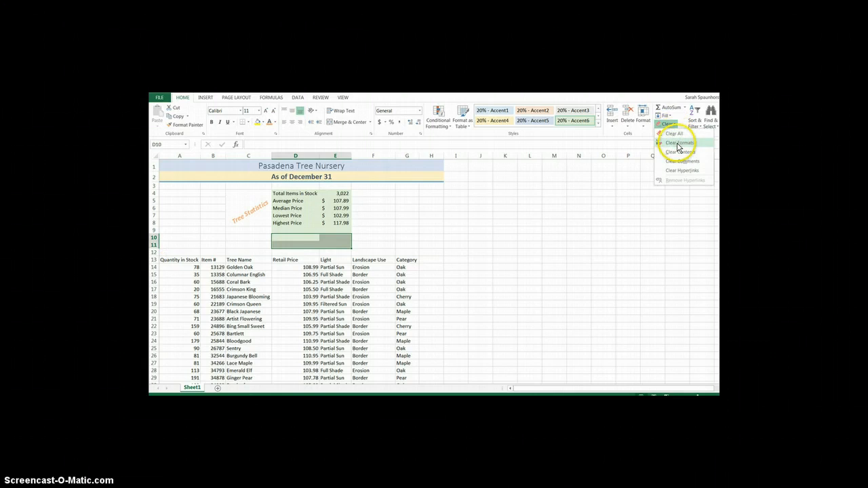
left_click(530, 238)
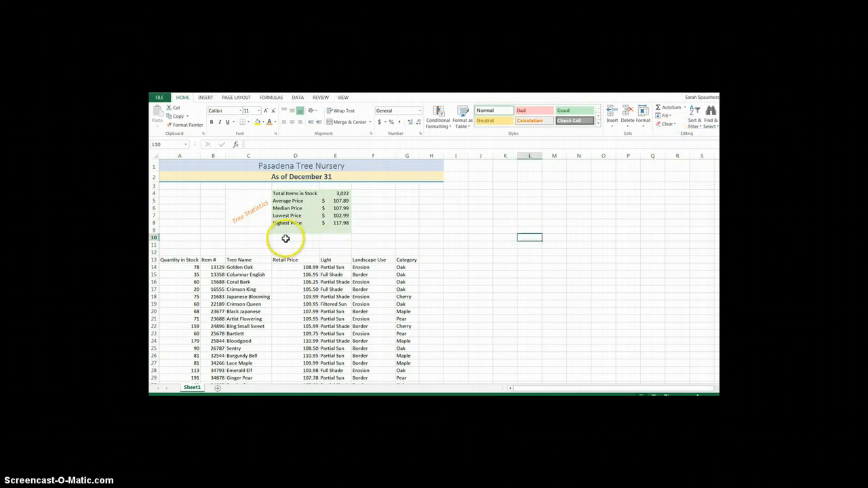
left_click_drag(283, 230, 328, 229)
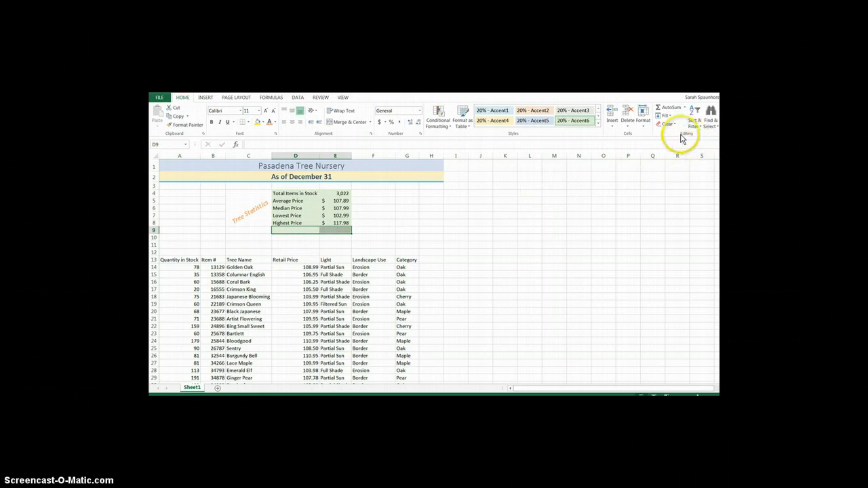
left_click(676, 129)
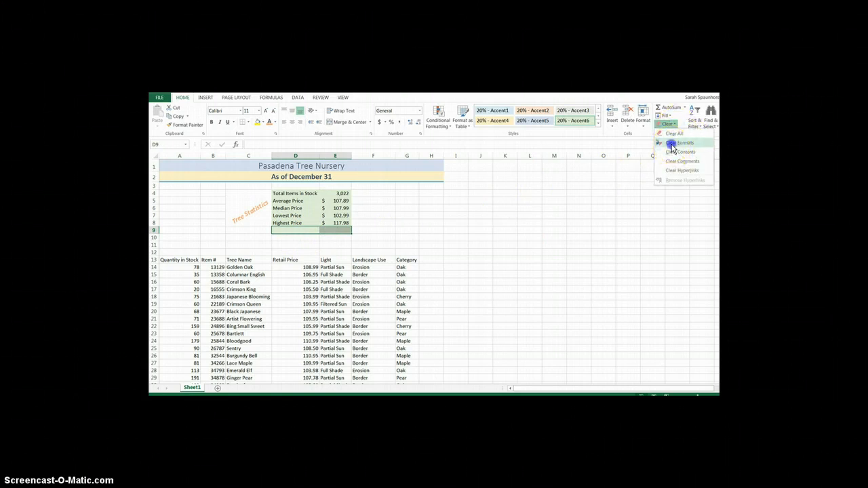
left_click(670, 143)
left_click(504, 223)
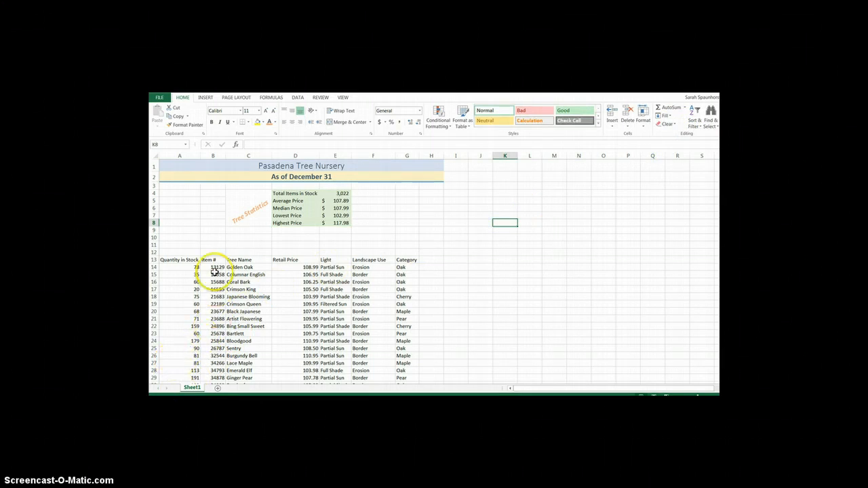
Check the formula behind the Total Items in Stock value in cell E4.
double_click(341, 193)
key("Return")
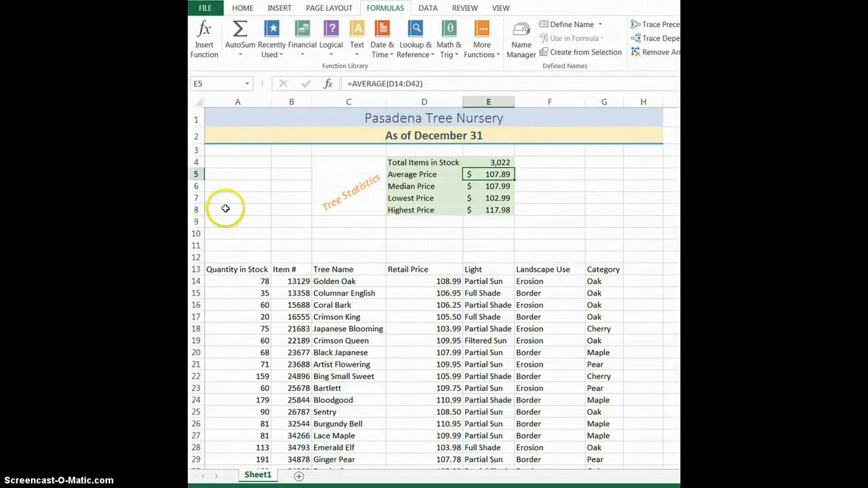
Enter the label Oak Trees in cell A10.
left_click(225, 234)
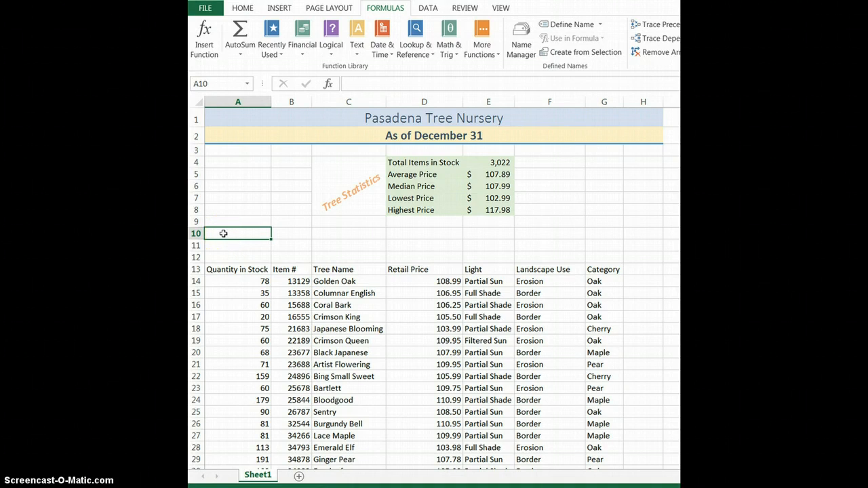
type("Oak Trees")
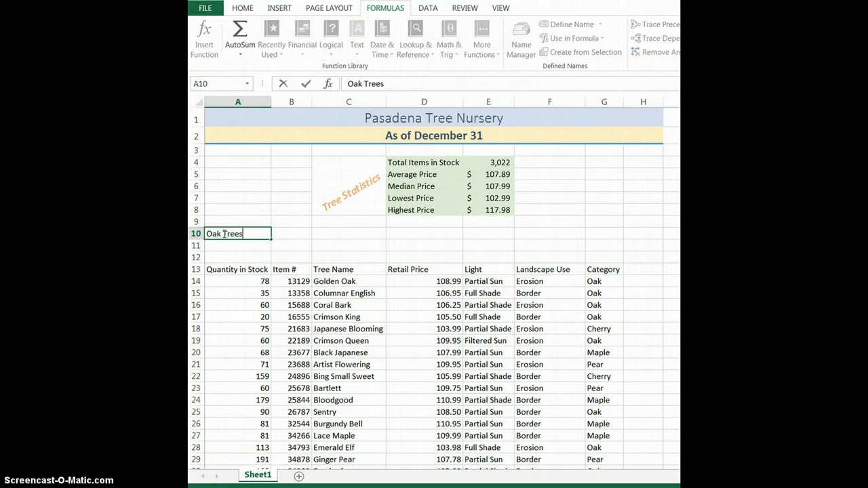
key("Tab")
Insert a COUNTIF function in cell B10 that counts the Oak entries in the Category range G14:G42.
left_click(303, 231)
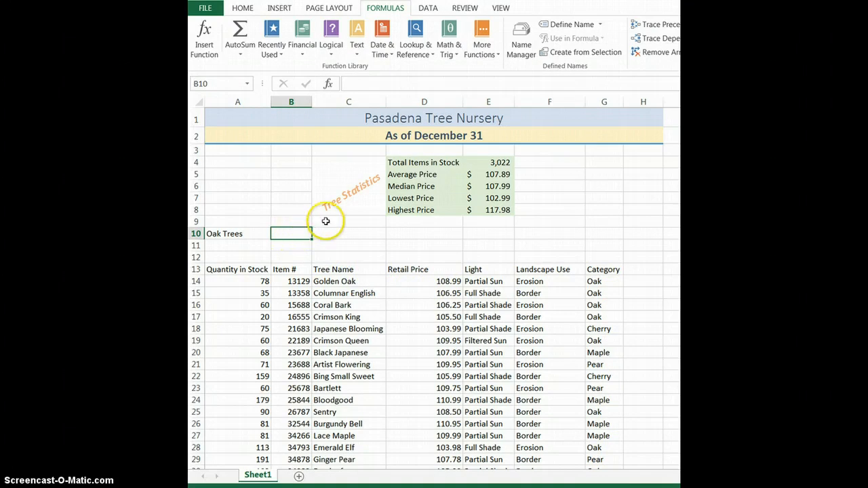
left_click(483, 60)
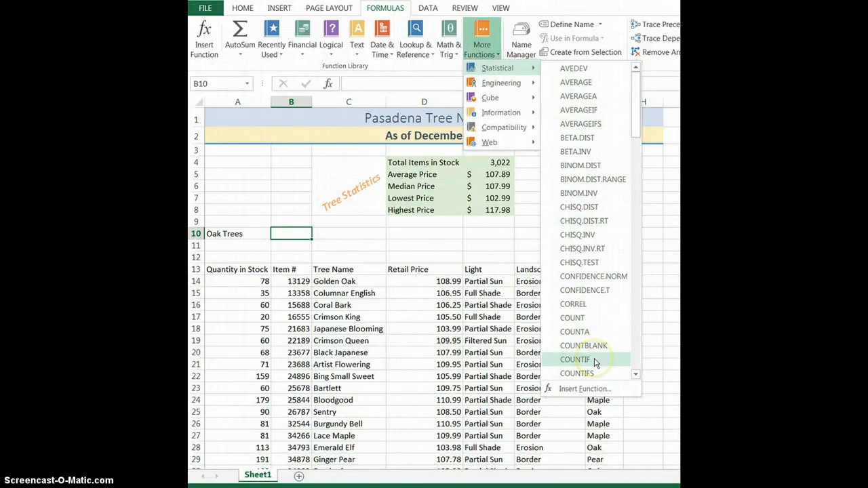
left_click(594, 360)
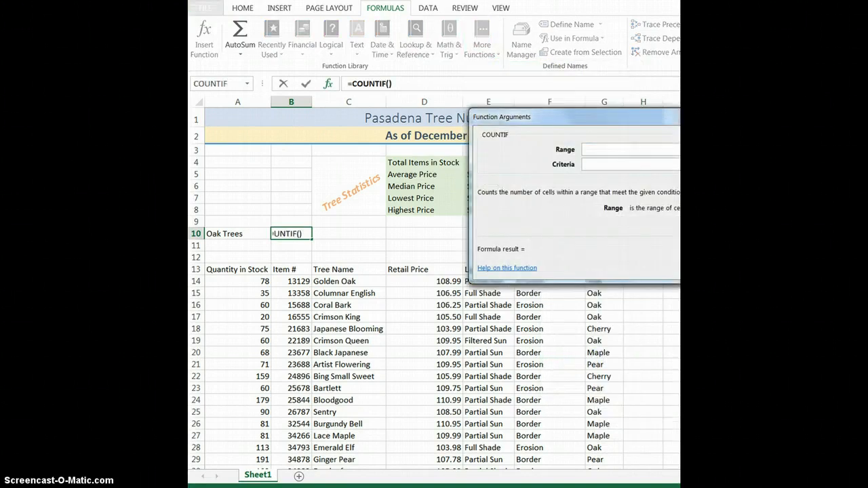
left_click_drag(784, 122, 534, 53)
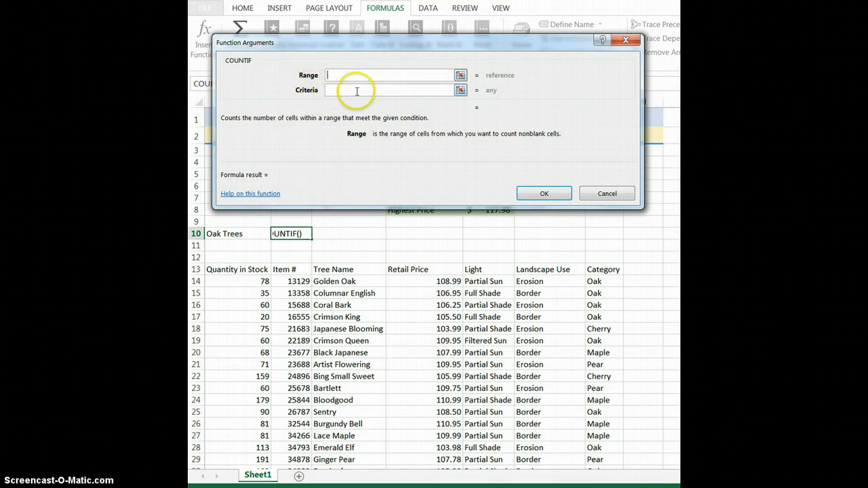
left_click(460, 74)
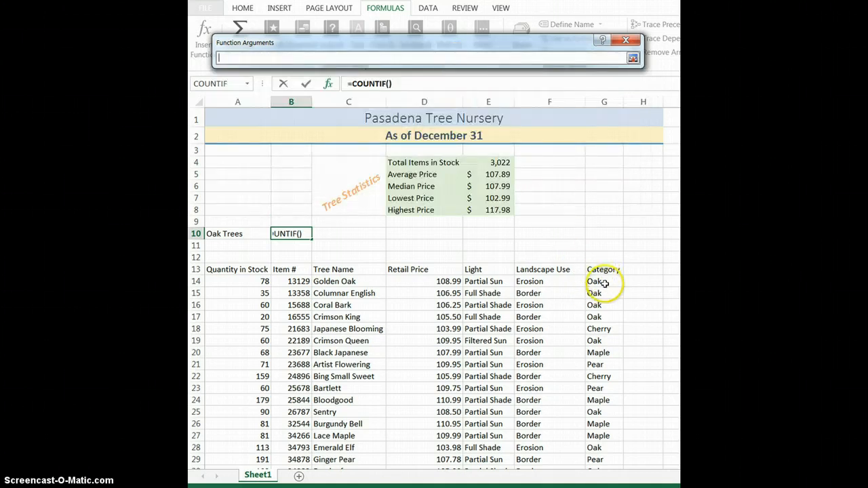
left_click_drag(603, 282, 601, 445)
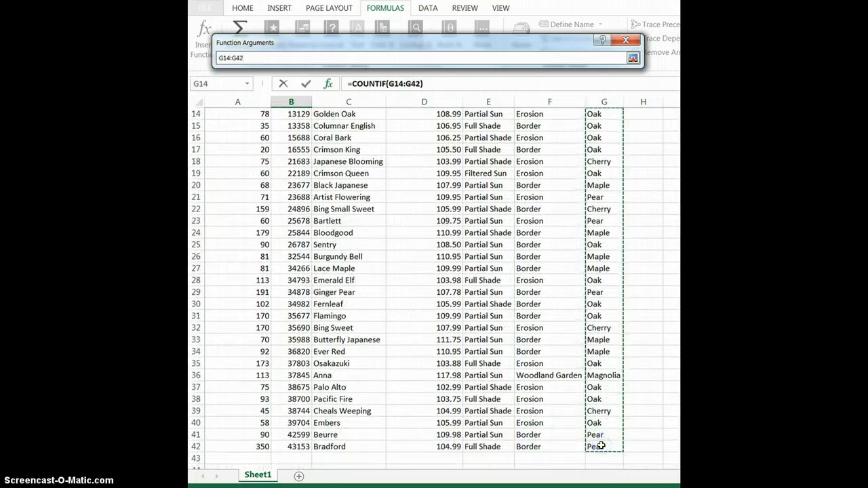
left_click(633, 58)
left_click(436, 88)
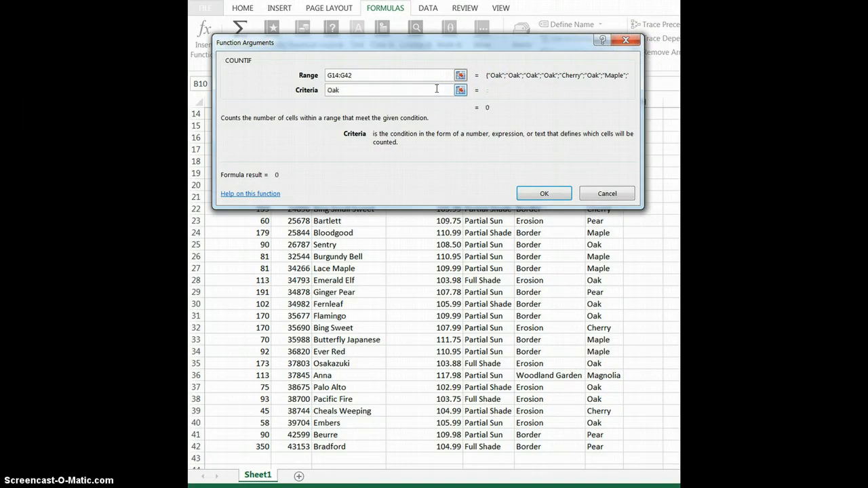
key("Tab")
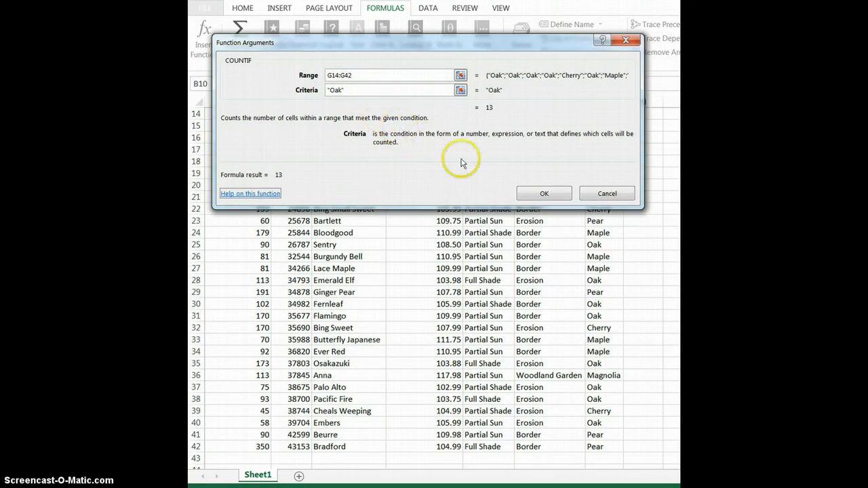
left_click(546, 193)
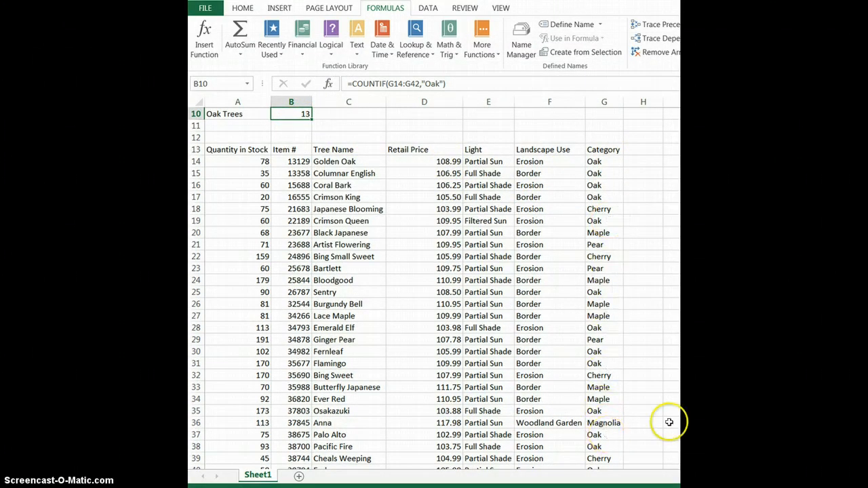
Left-align the oak tree count in cell B10.
scroll(434, 288, "down", 1)
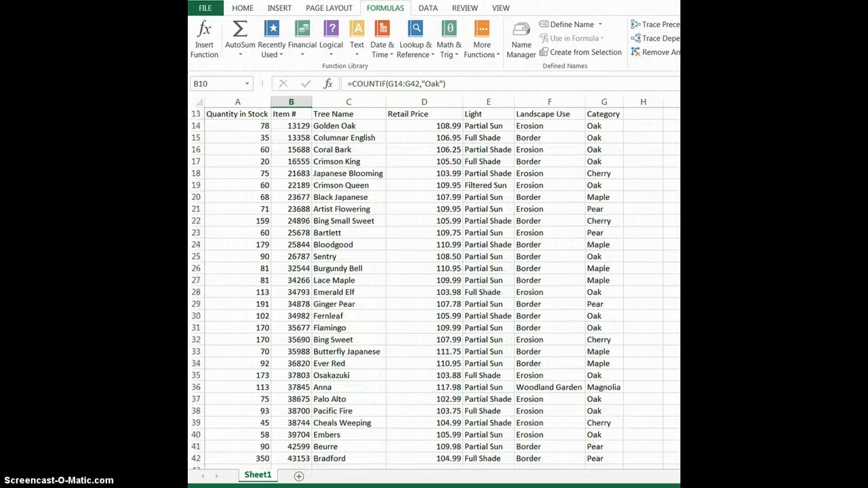
scroll(434, 288, "up", 4)
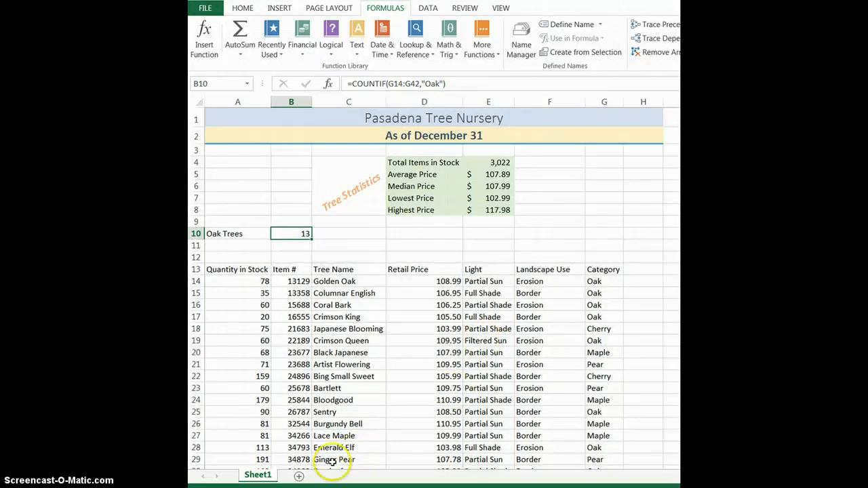
key("Return")
left_click(291, 234)
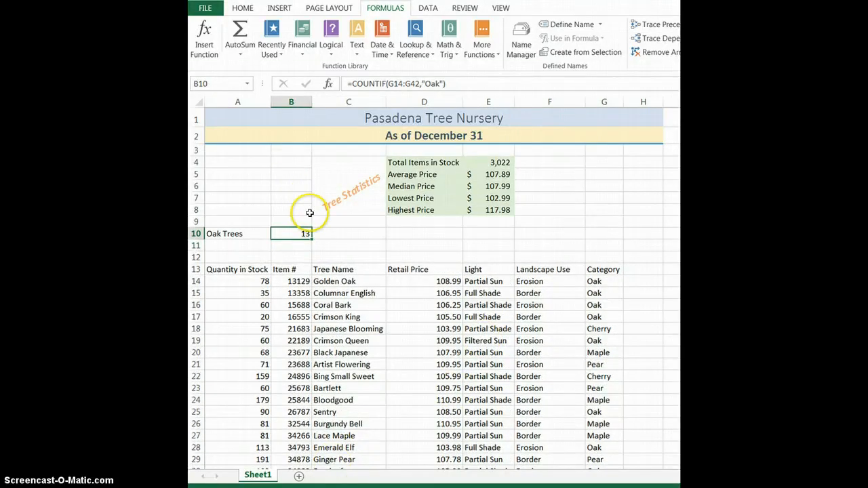
left_click(243, 8)
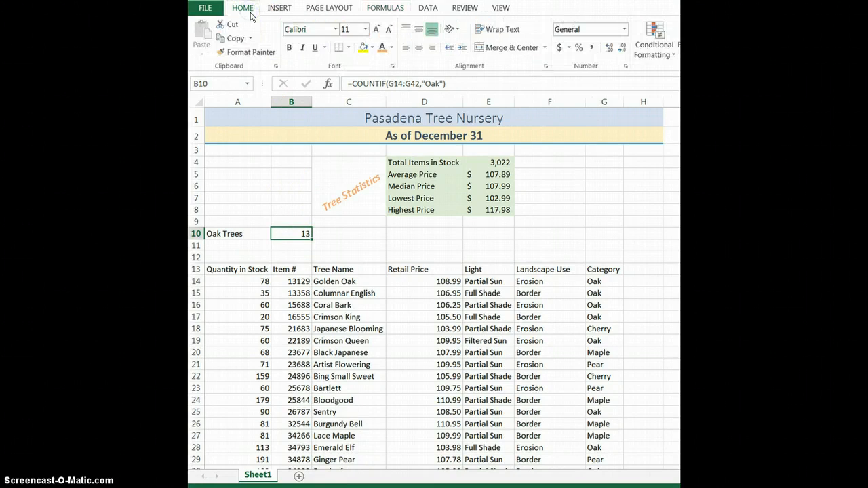
left_click(409, 47)
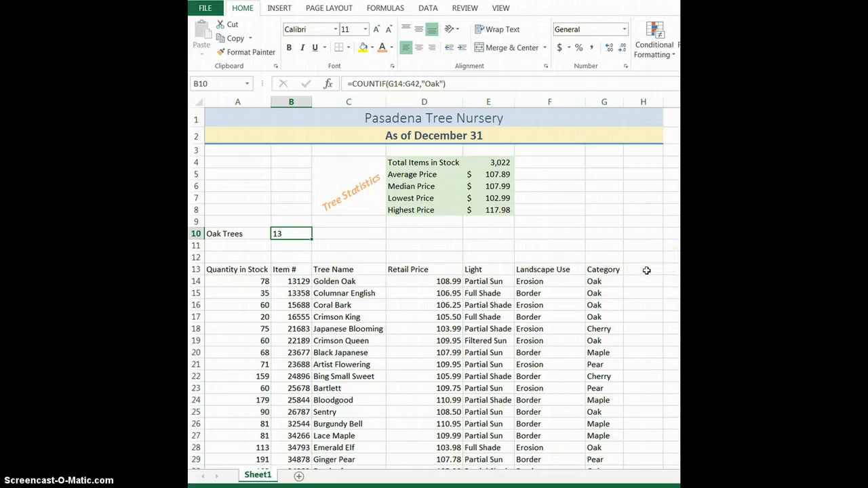
Add the column heading Stock Level in cell H13 and autofit the width of column H.
left_click(647, 270)
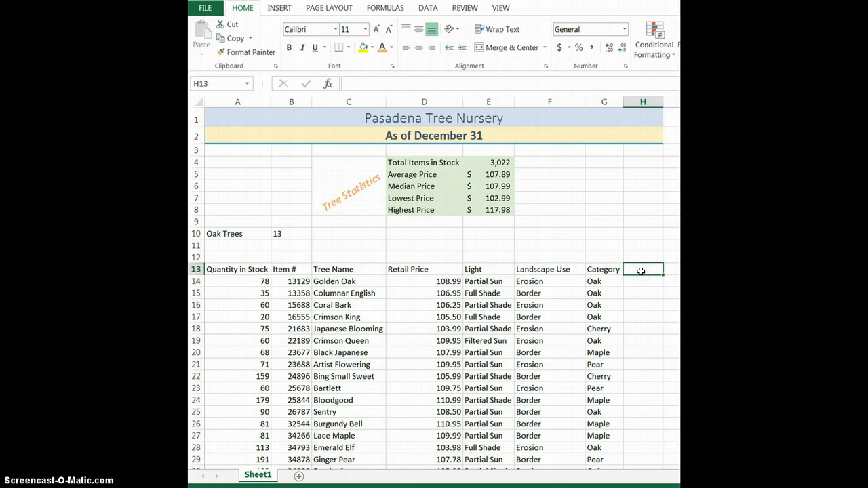
type("Stock Level")
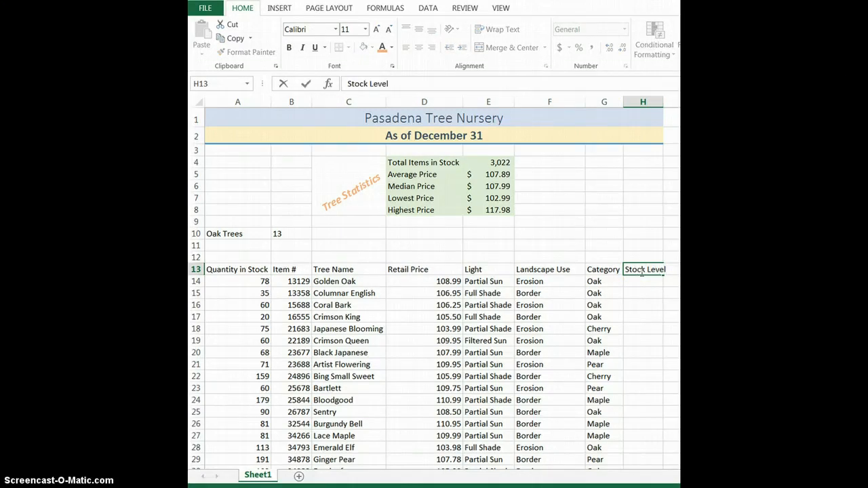
left_click(651, 245)
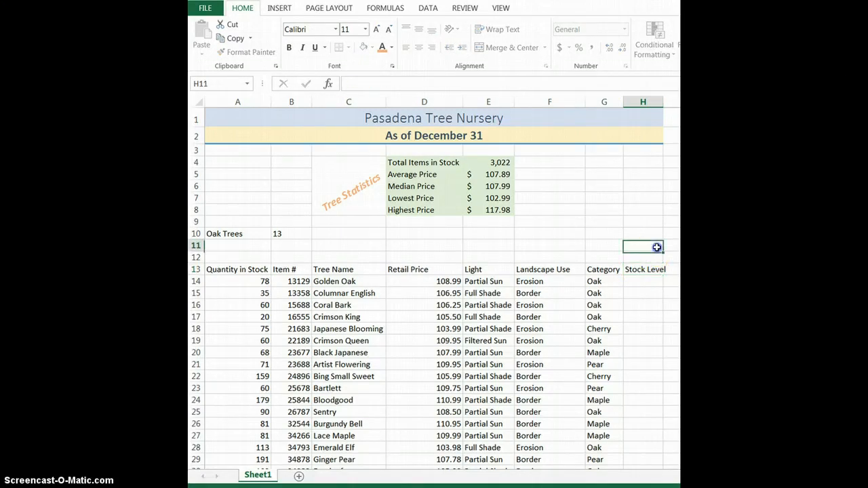
double_click(663, 102)
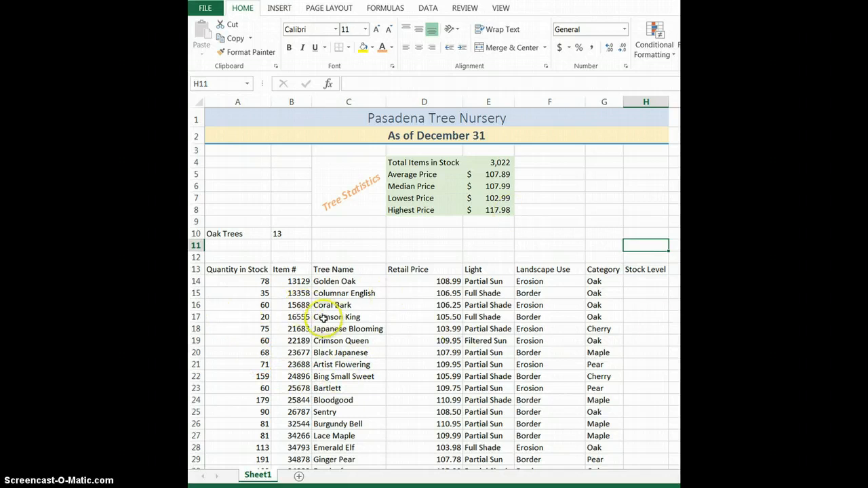
left_click_drag(253, 312, 332, 314)
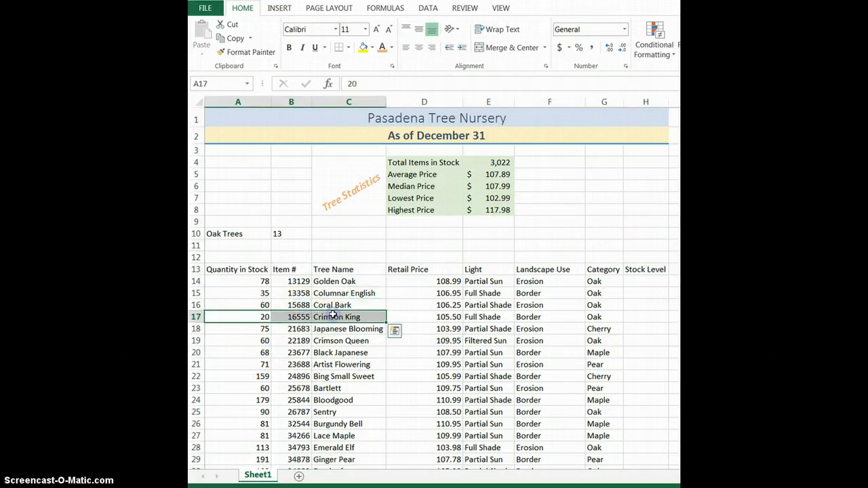
left_click_drag(256, 378, 319, 381)
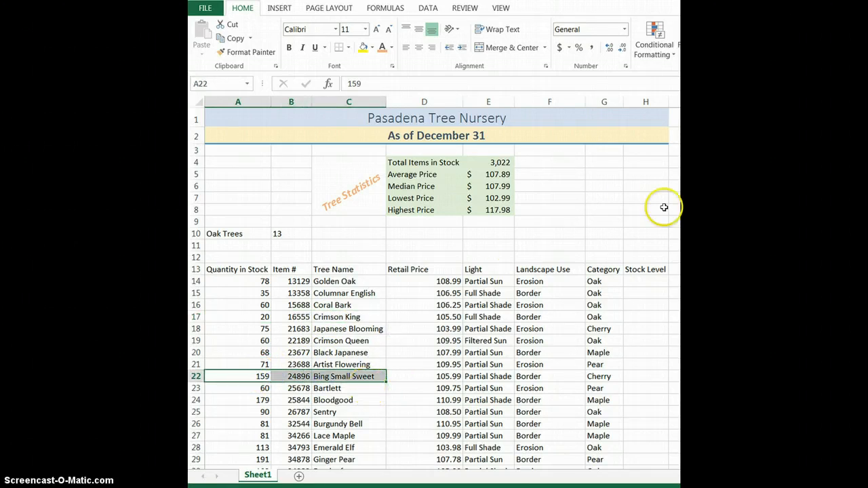
Start an IF function in cell H14 with the logical test A14<75.
left_click(637, 282)
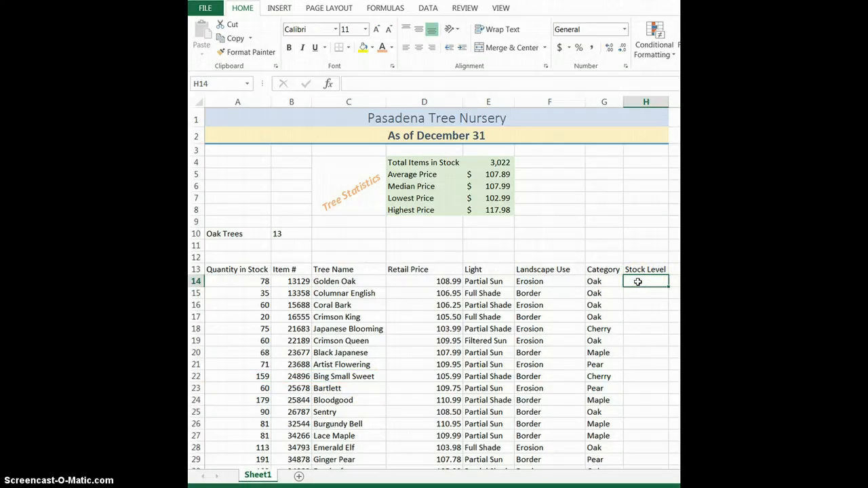
key("alt+m")
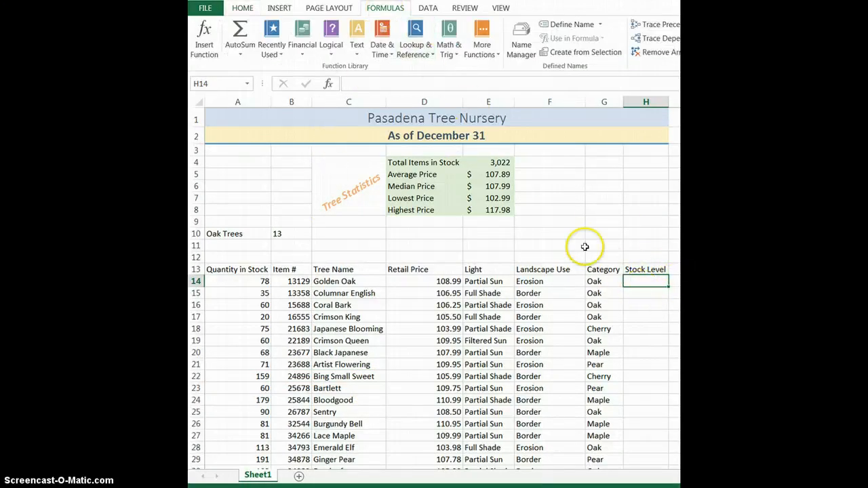
left_click(332, 49)
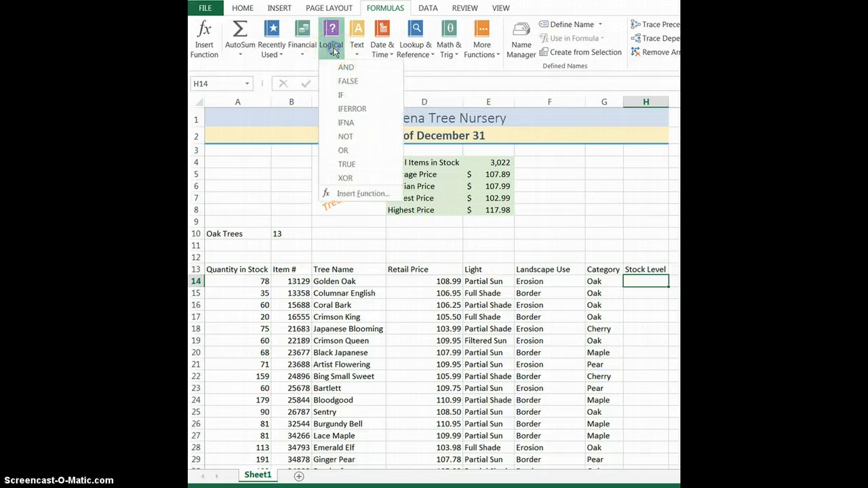
left_click(348, 99)
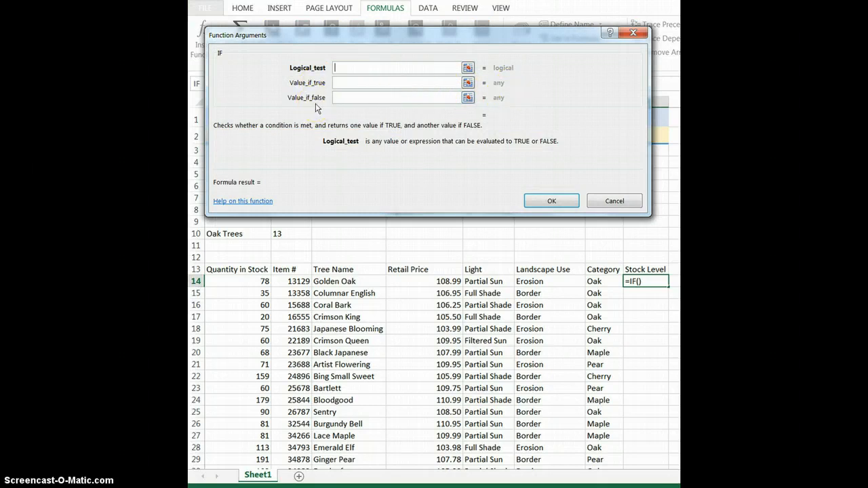
left_click(355, 64)
left_click(243, 283)
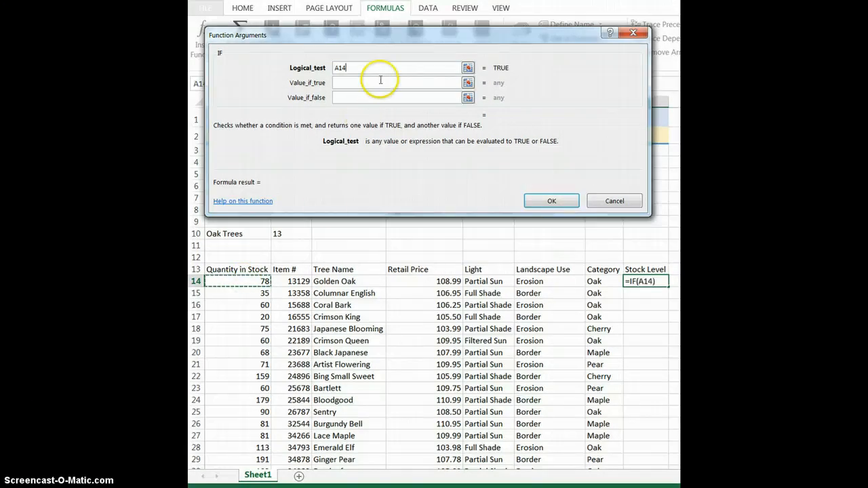
type("<75")
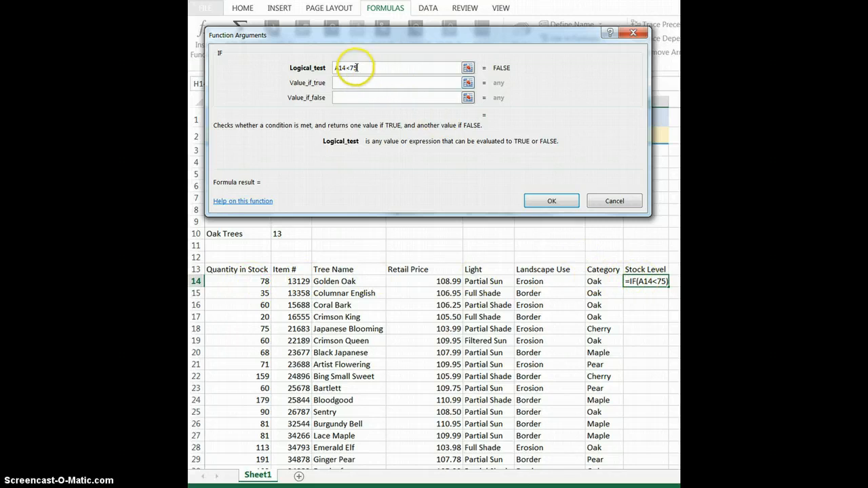
Complete the IF function so it returns Order when the test is true and Okay! when it is false.
left_click(363, 83)
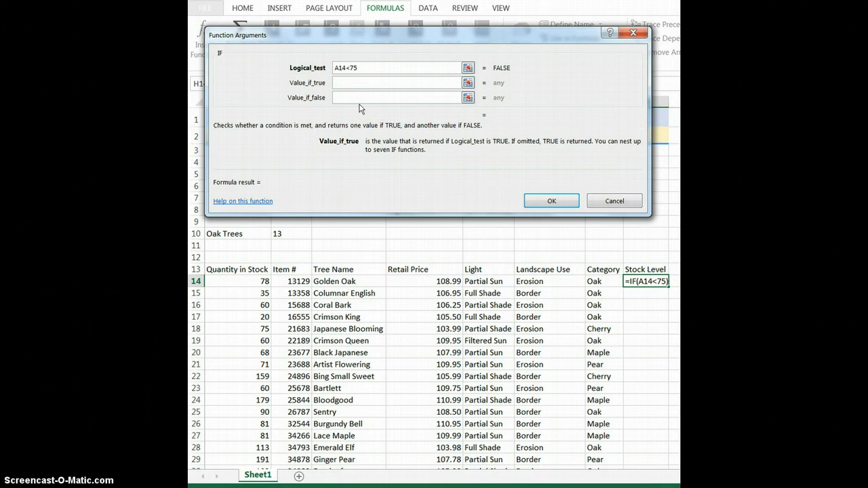
type("Order")
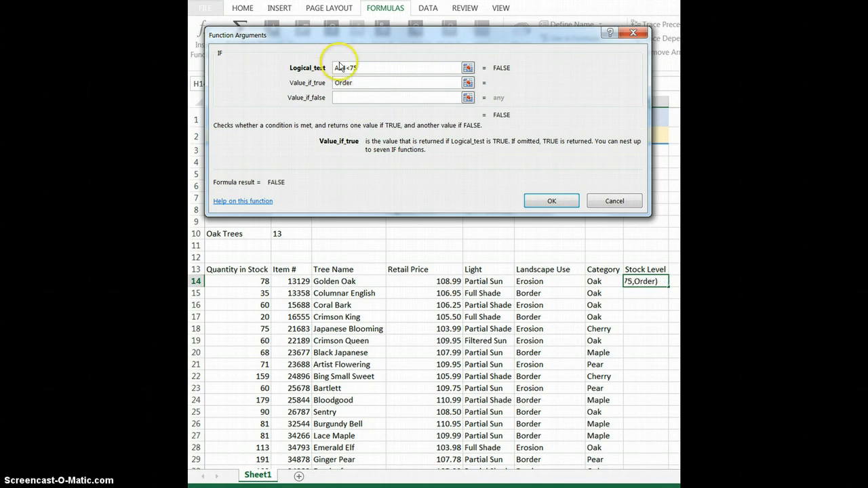
left_click(354, 99)
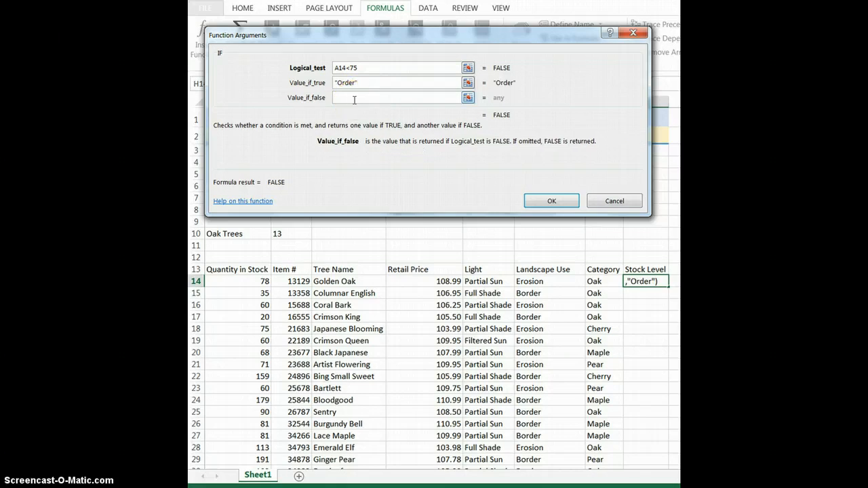
type("Okay!")
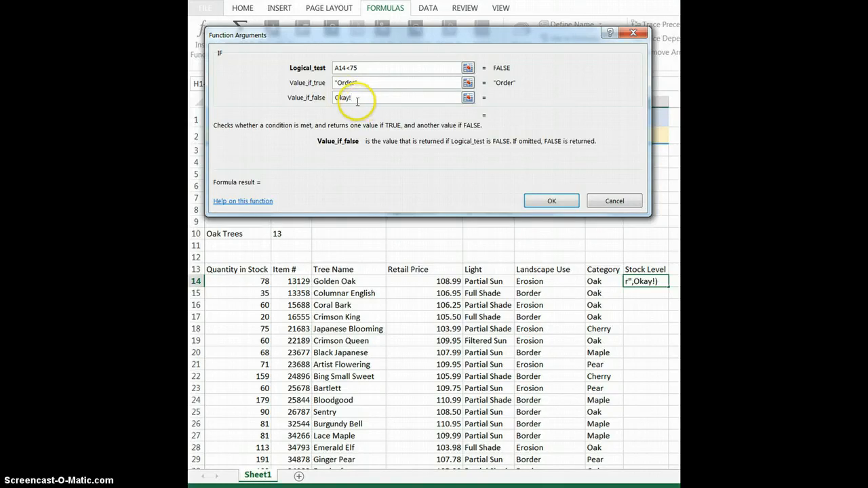
left_click(553, 202)
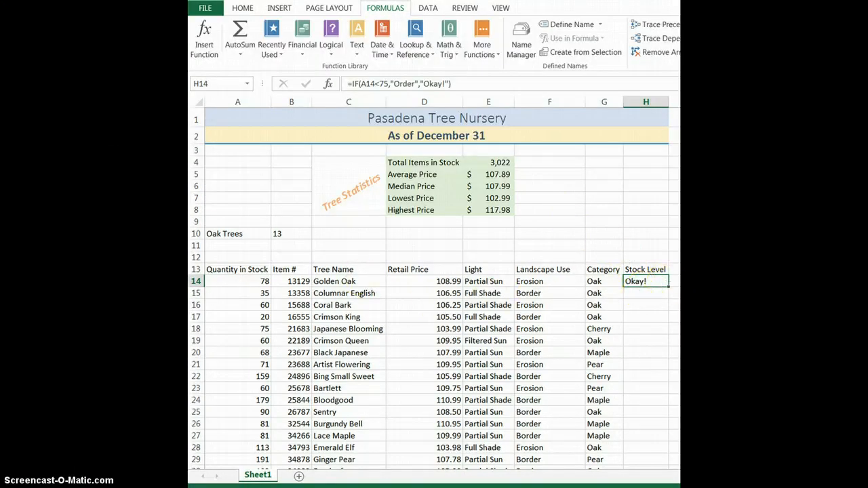
Fill the IF formula from H14 down the Stock Level column through H42 and check the copied formula in H17.
scroll(678, 192, "down", 3)
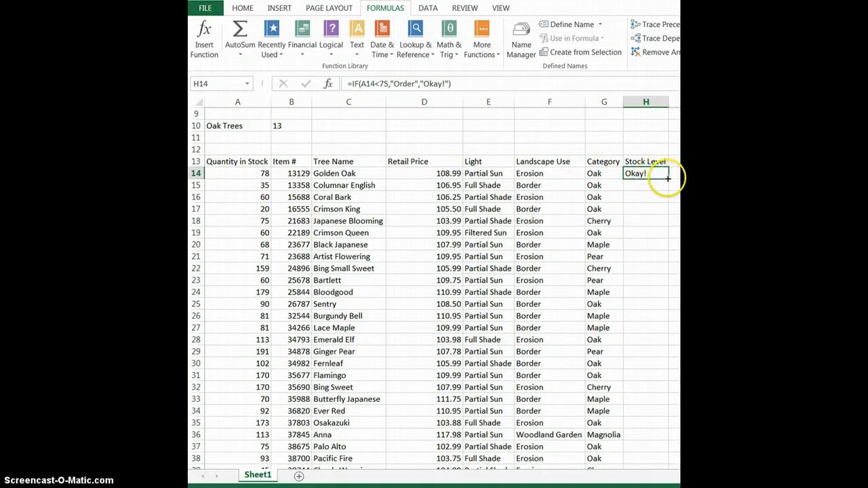
left_click_drag(668, 178, 660, 437)
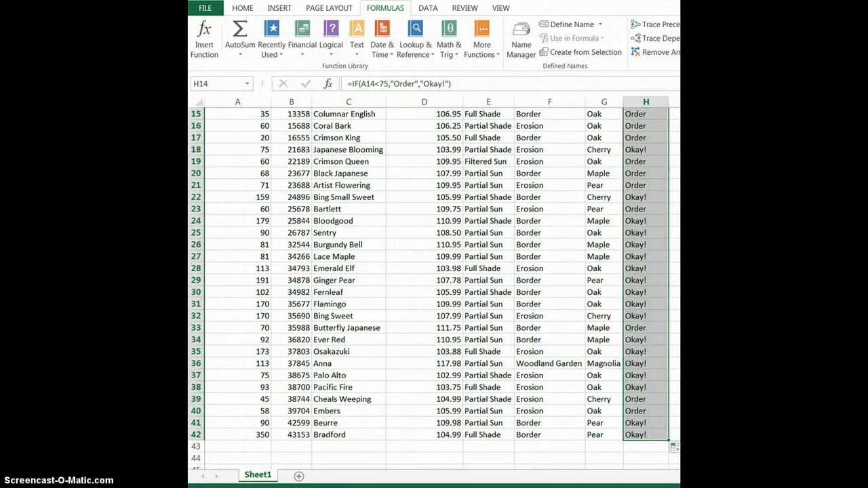
scroll(434, 285, "up", 3)
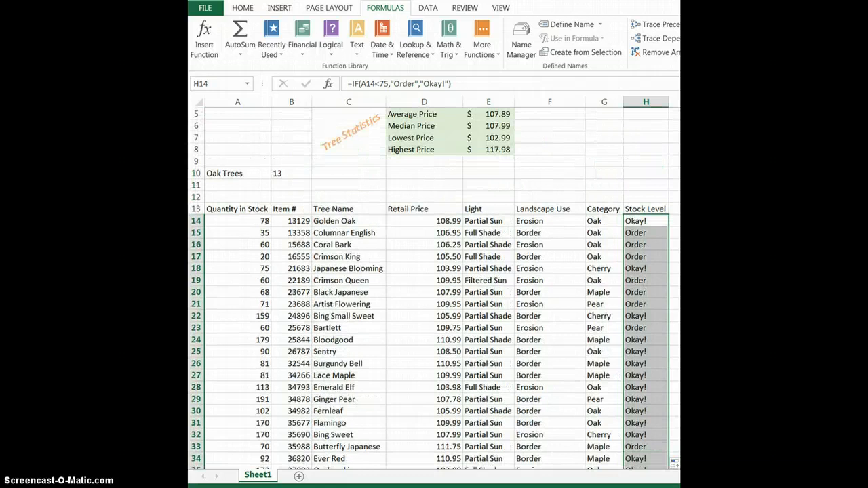
left_click(637, 258)
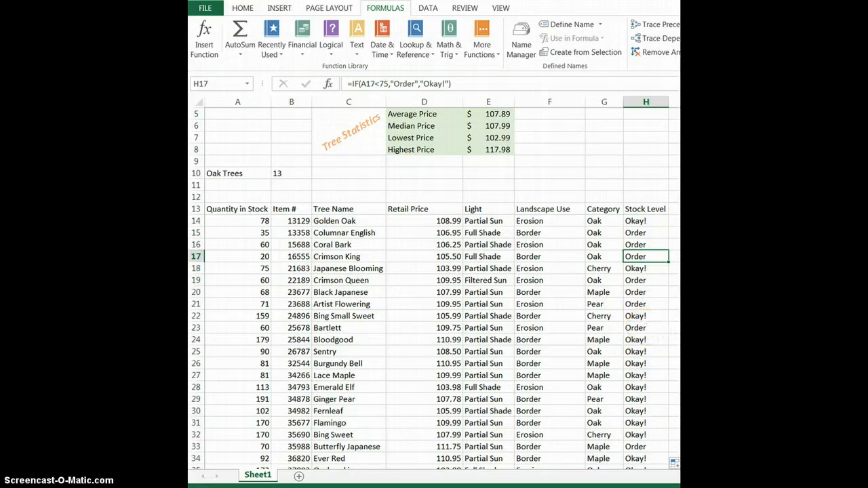
scroll(434, 289, "down", 2)
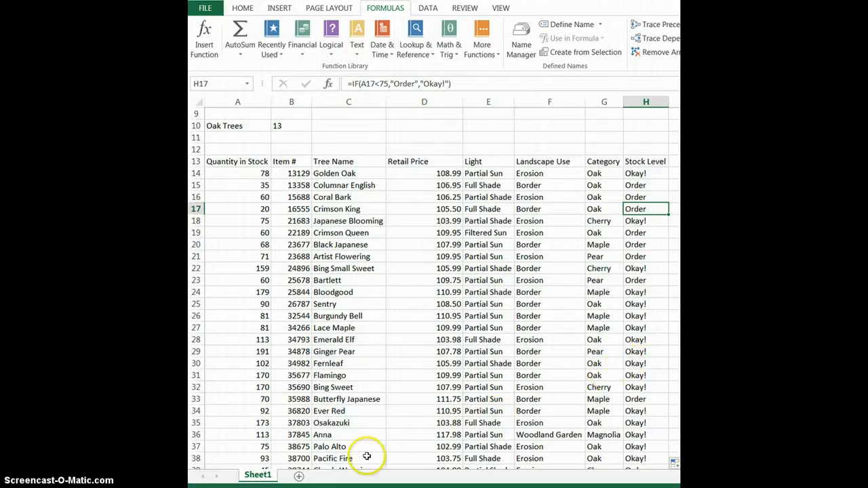
Set up a Text that Contains conditional formatting rule on H14:H42 for cells containing Order.
left_click(244, 10)
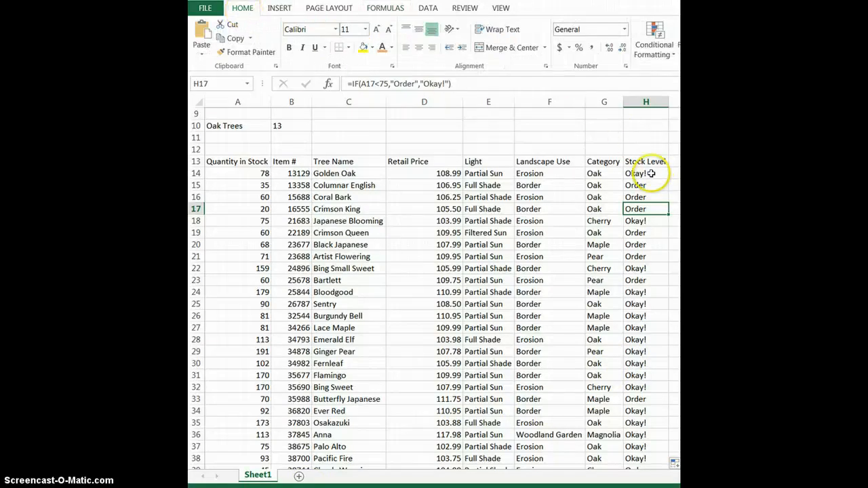
left_click_drag(651, 174, 635, 366)
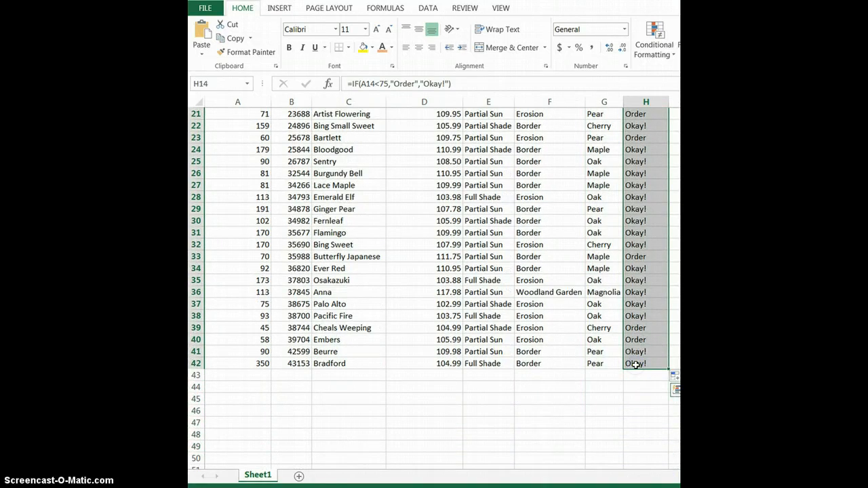
left_click(664, 54)
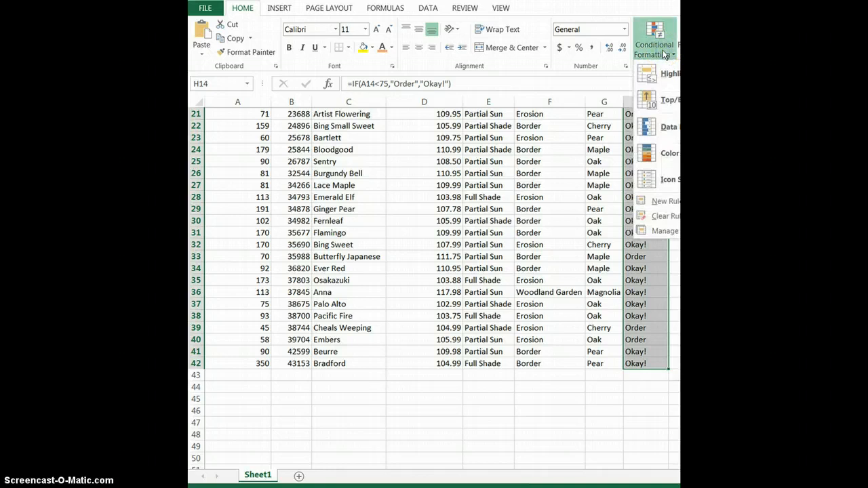
left_click(232, 459)
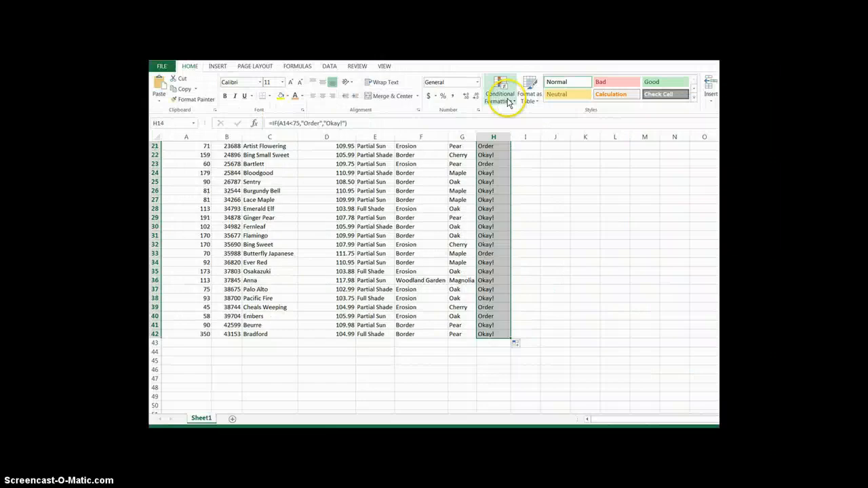
left_click(666, 56)
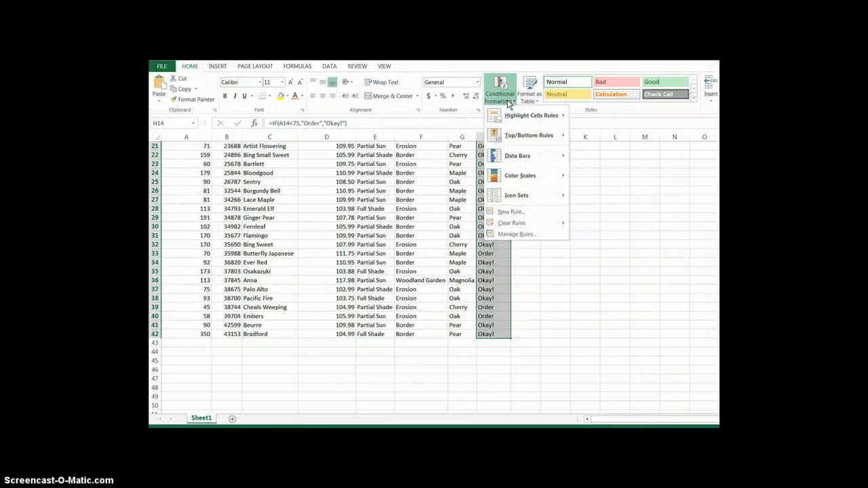
left_click(516, 118)
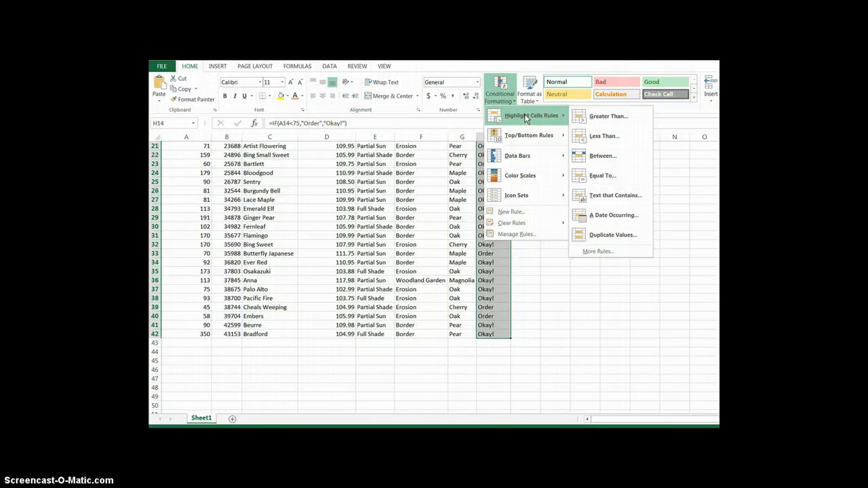
left_click(635, 192)
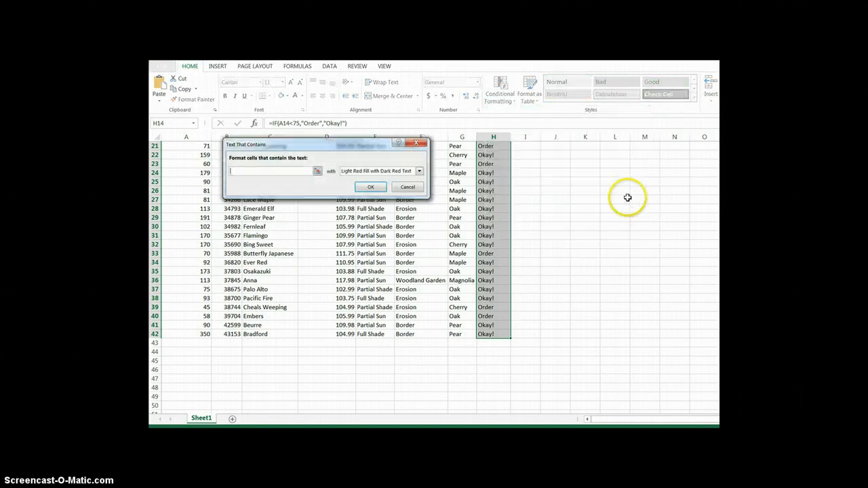
left_click(273, 172)
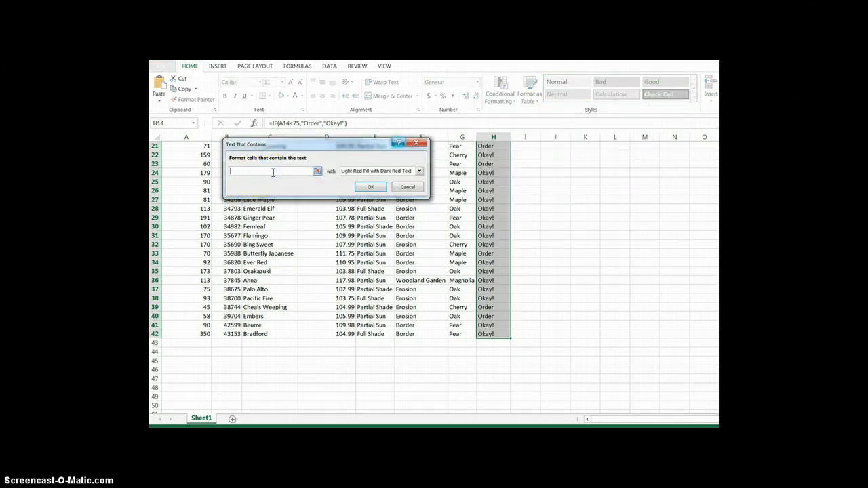
type("Order")
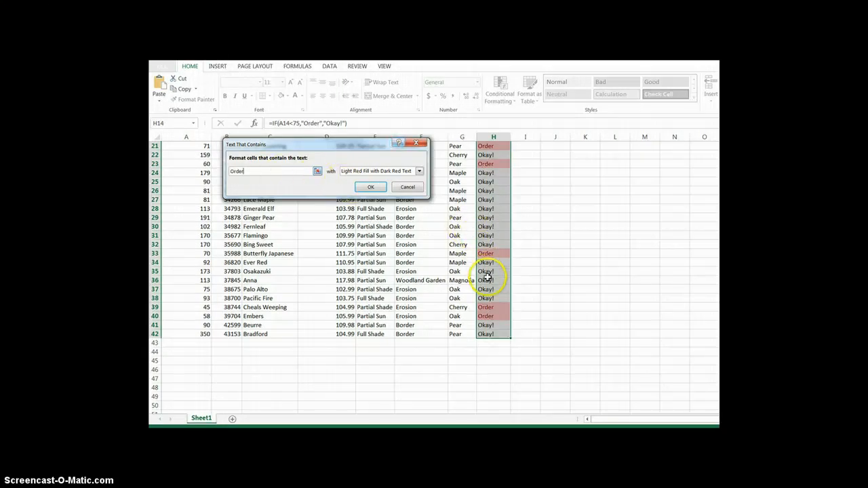
Try the Yellow Fill with Dark Yellow Text and Green Fill with Dark Green Text presets for the rule.
left_click(419, 174)
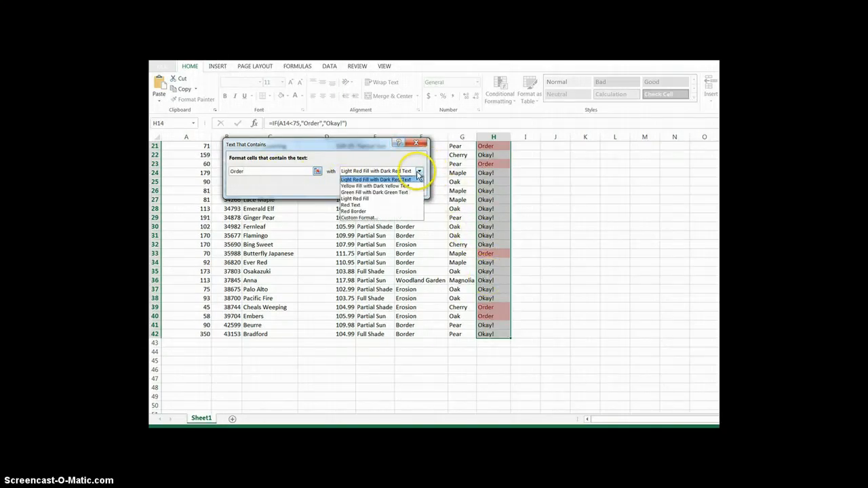
left_click(409, 186)
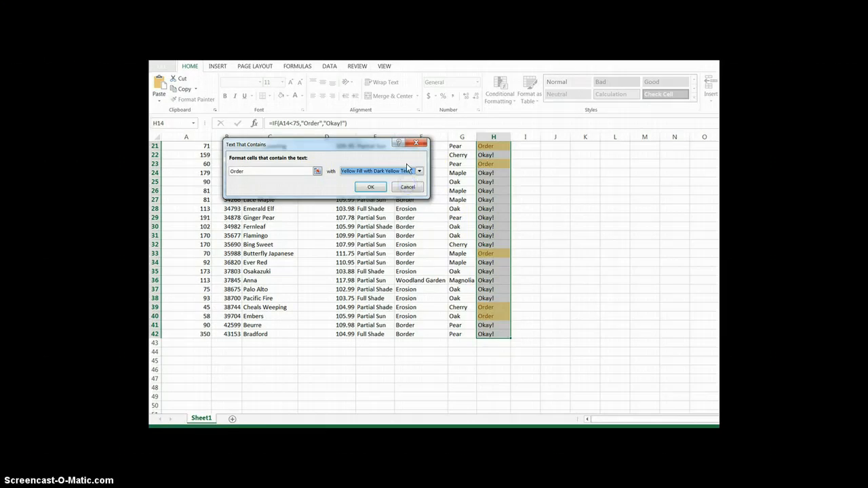
left_click(419, 171)
left_click(396, 192)
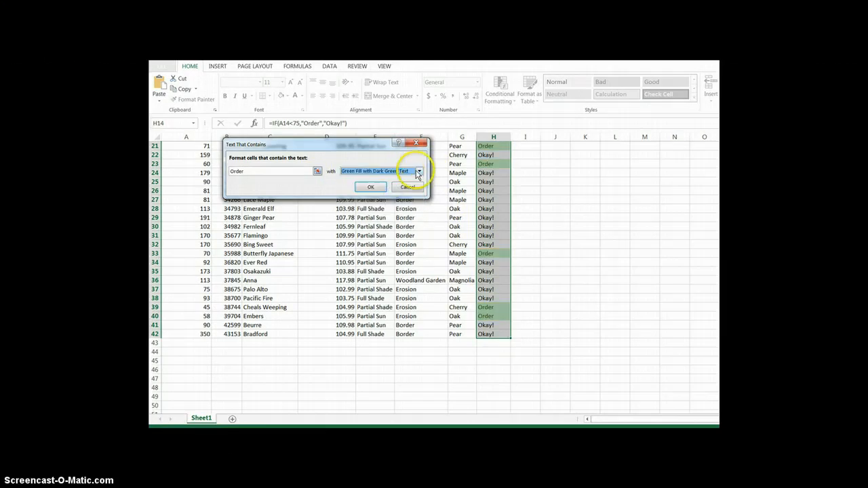
Apply a custom format with a medium green fill and dark blue font to the Order rule and review the Stock Level column.
left_click(419, 171)
left_click(364, 217)
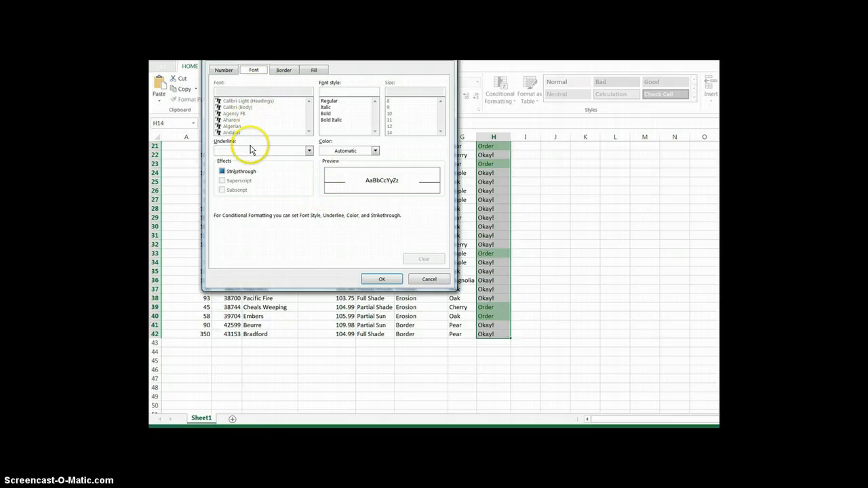
left_click(315, 71)
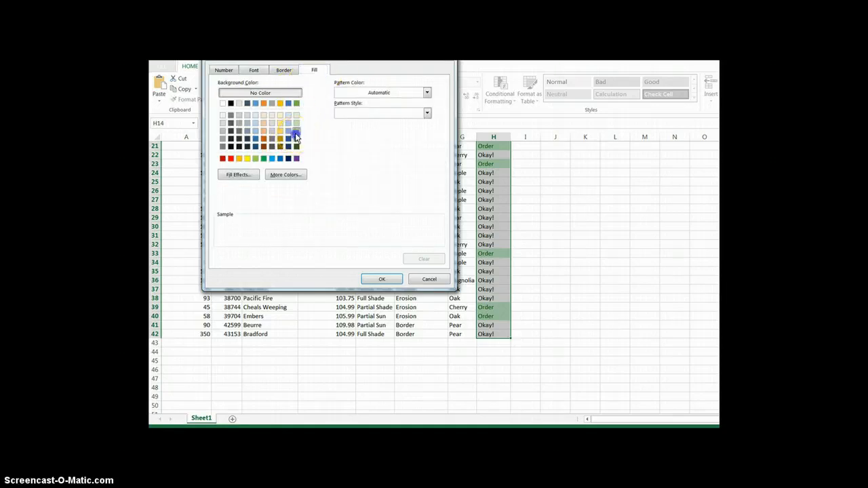
left_click(296, 132)
left_click(252, 70)
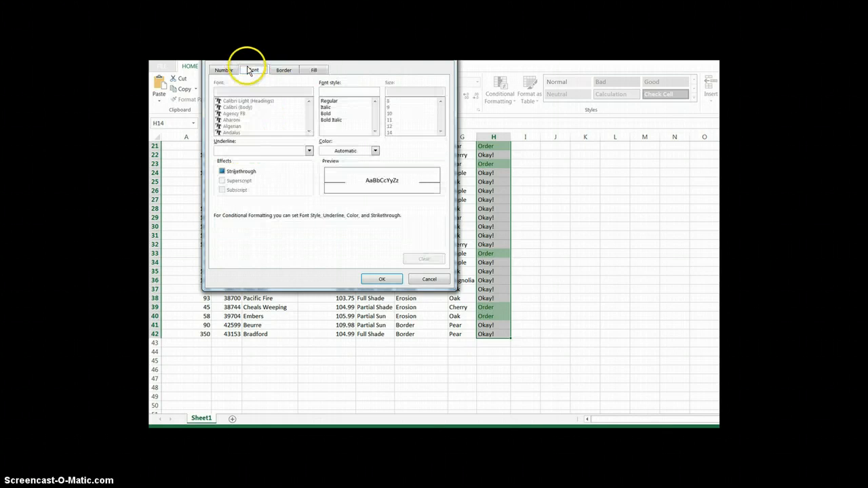
left_click(353, 151)
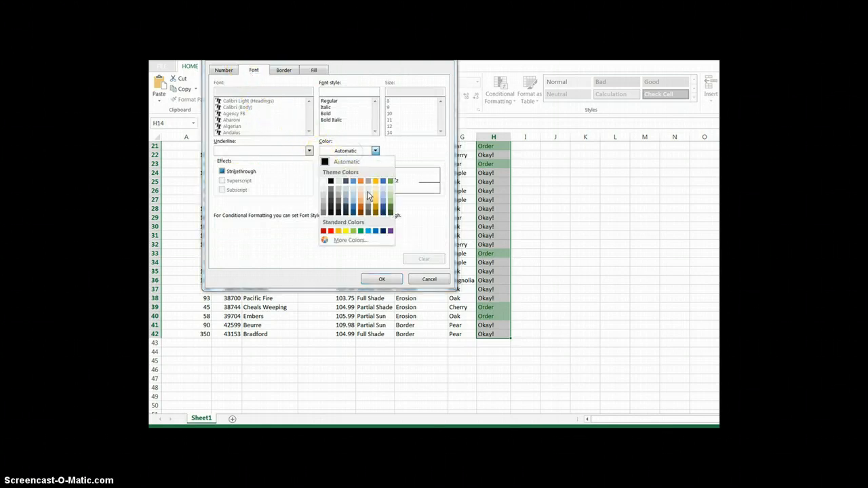
left_click(384, 213)
left_click(382, 279)
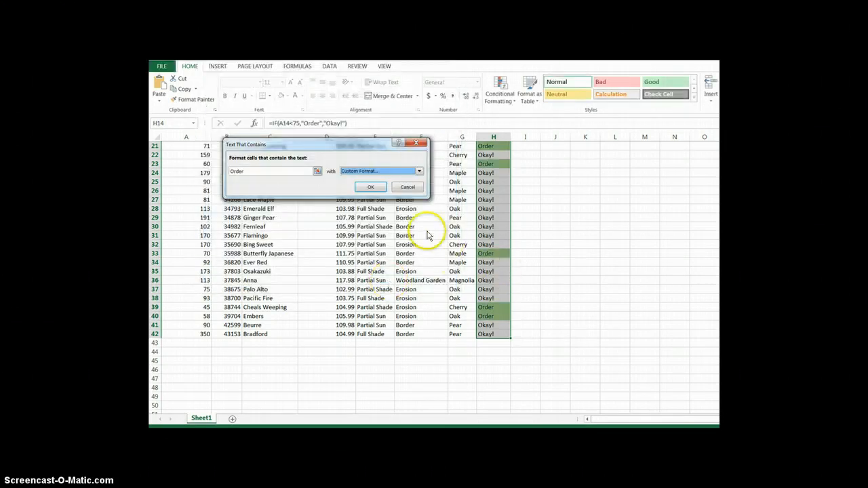
left_click(371, 187)
left_click(569, 226)
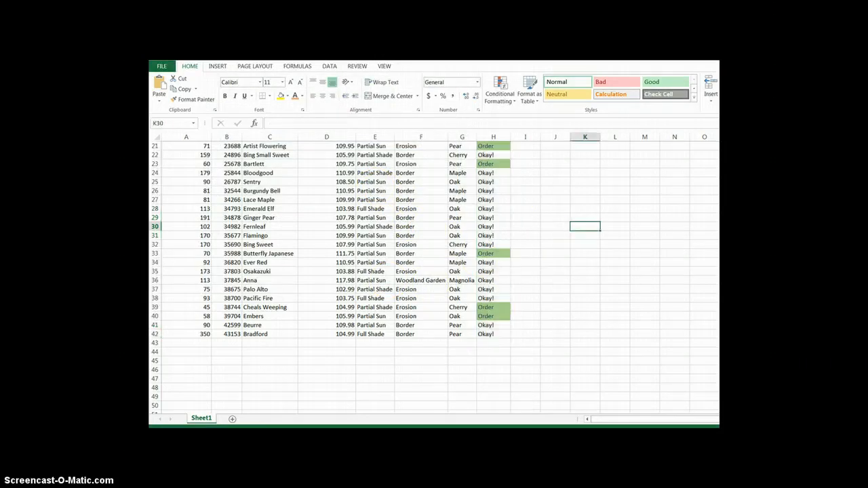
scroll(435, 271, "up", 7)
scroll(434, 272, "down", 3)
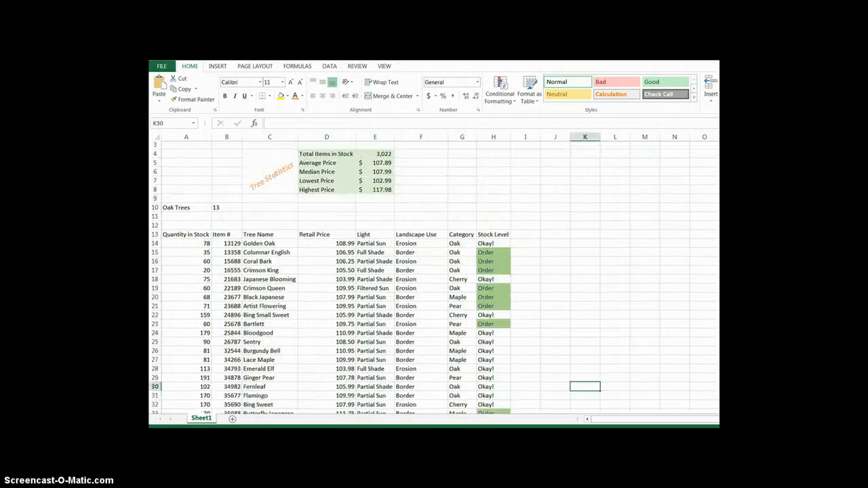
Open the existing Order conditional formatting rule for editing through the rules manager, starting from cell H15 in the Stock Level column.
scroll(434, 271, "down", 1)
scroll(434, 271, "up", 3)
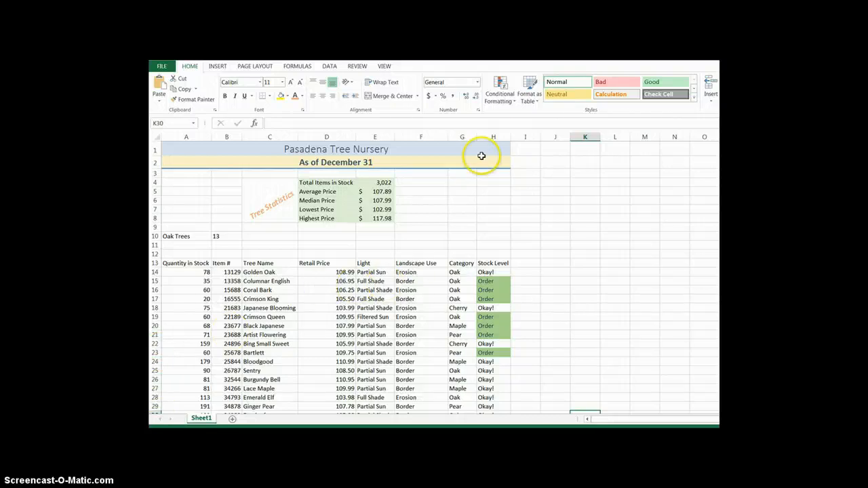
left_click(497, 278)
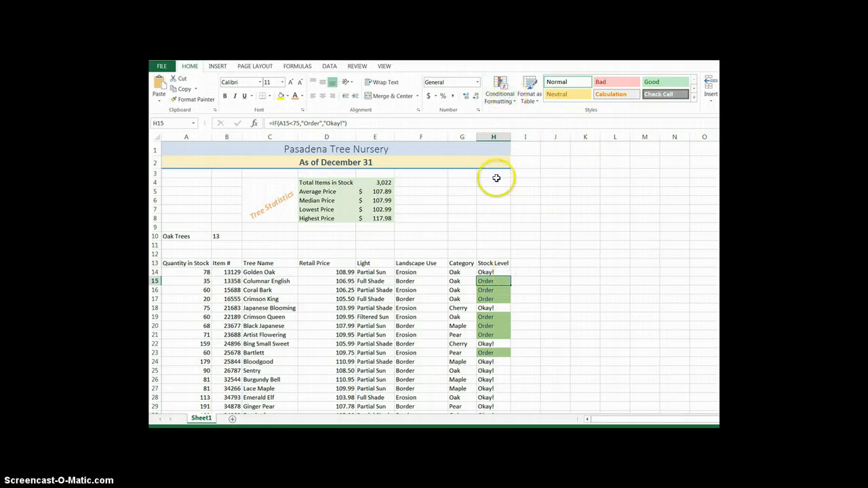
left_click(504, 98)
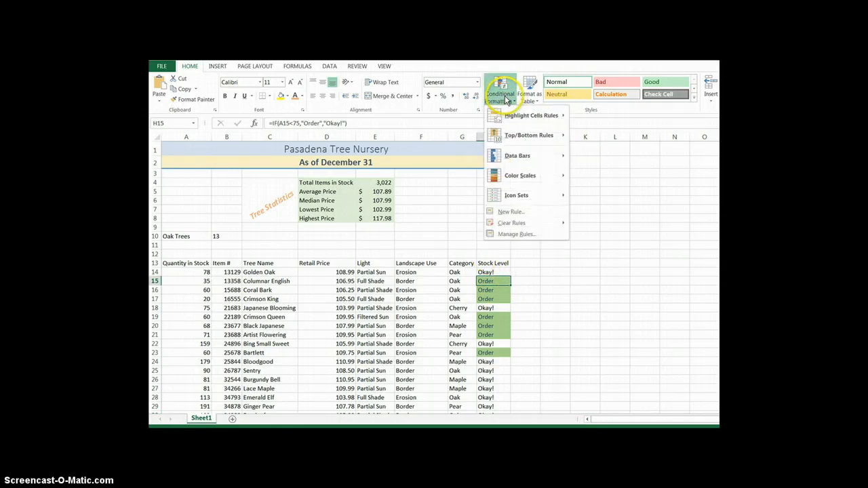
left_click(542, 235)
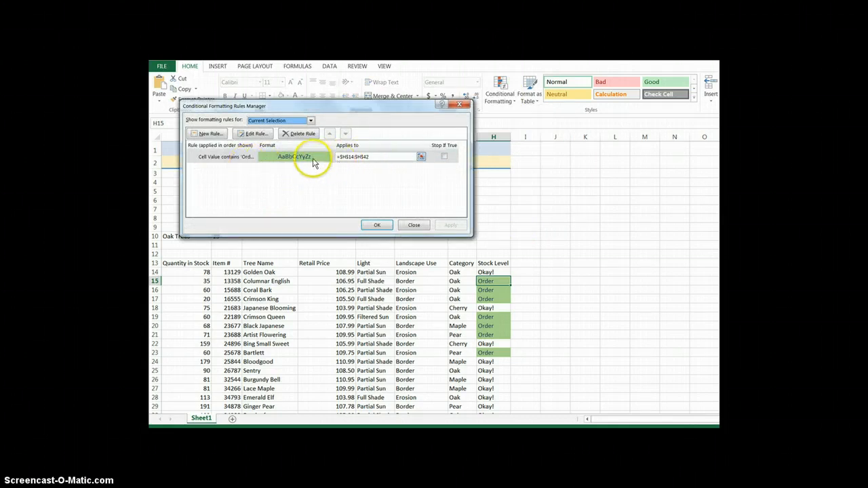
left_click(243, 159)
left_click(254, 134)
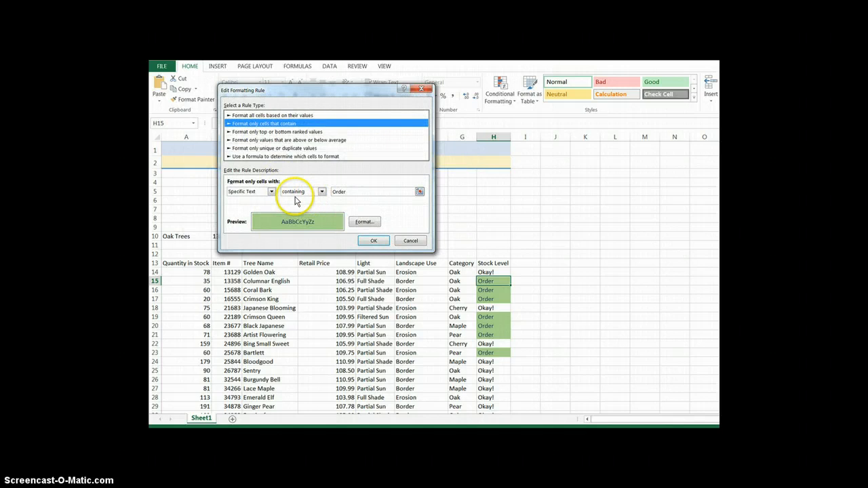
Change the Order rule's fill to medium gold, apply it to H14:H42 and review the Stock Level column.
left_click(364, 222)
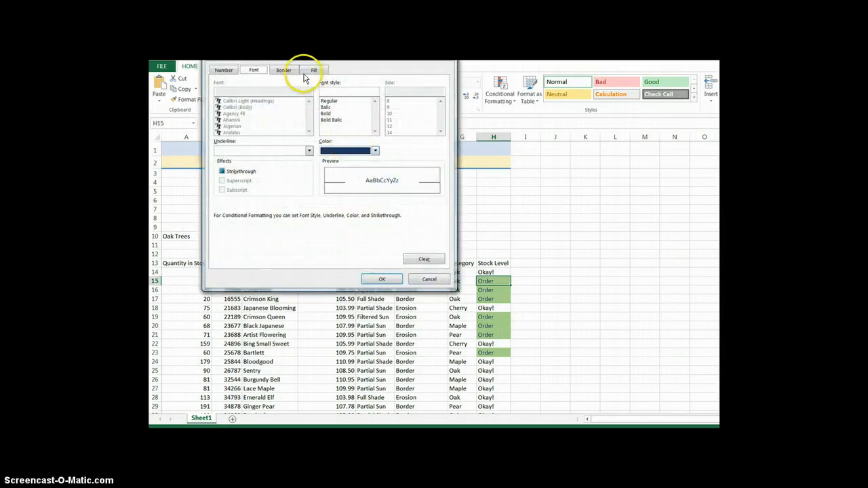
left_click(312, 73)
left_click(280, 131)
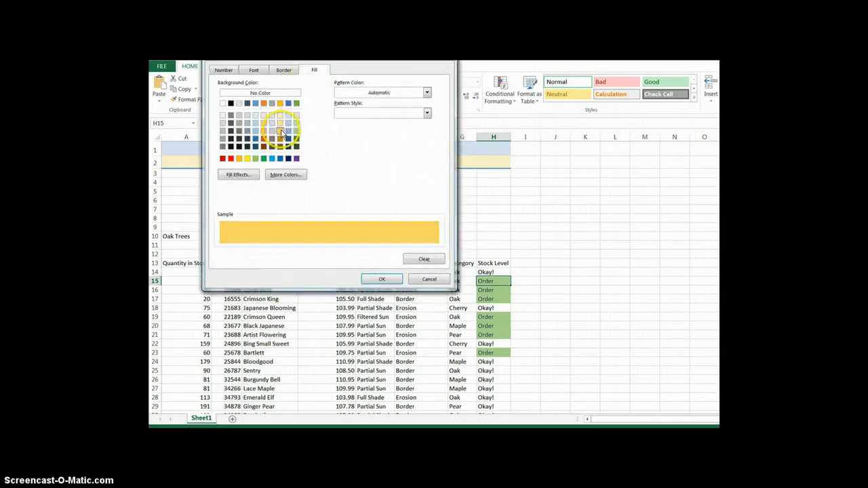
left_click(382, 280)
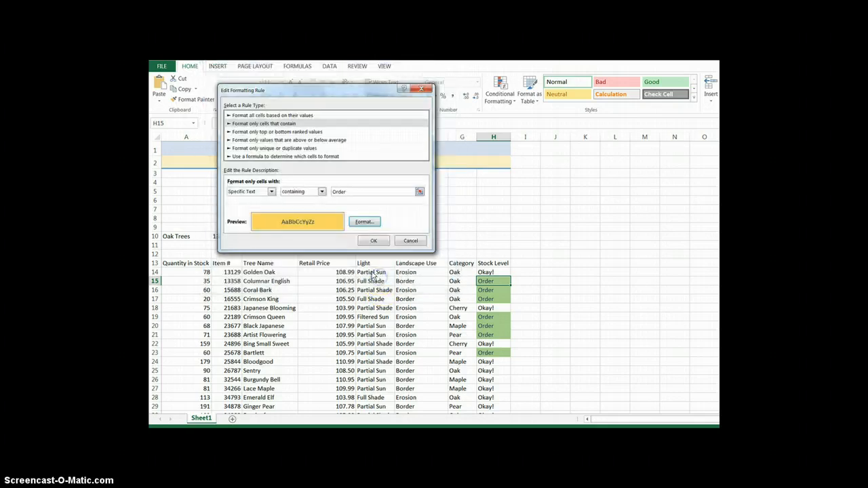
left_click(384, 244)
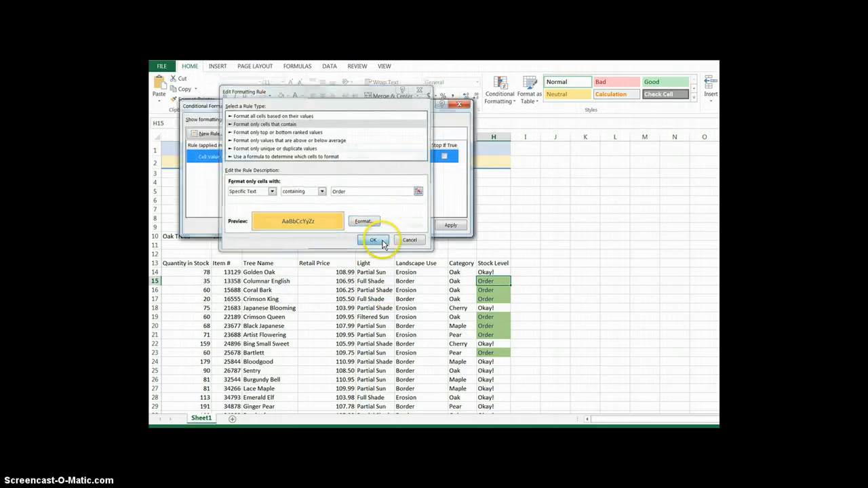
left_click(438, 228)
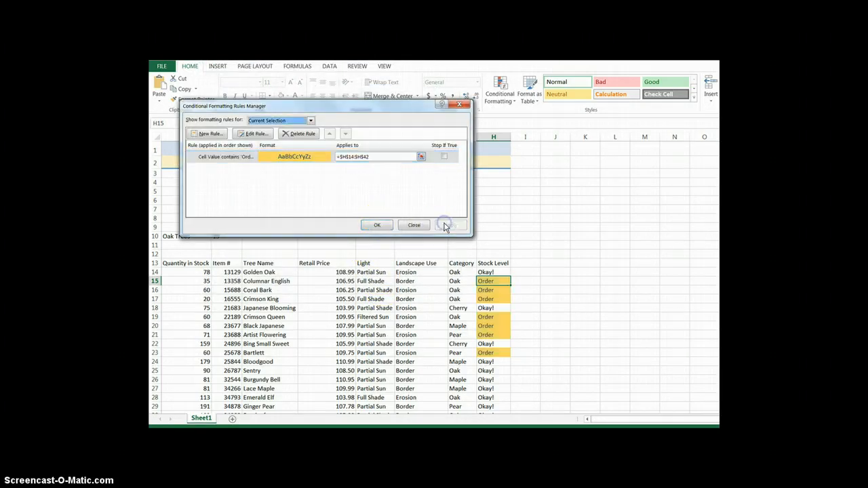
left_click(378, 226)
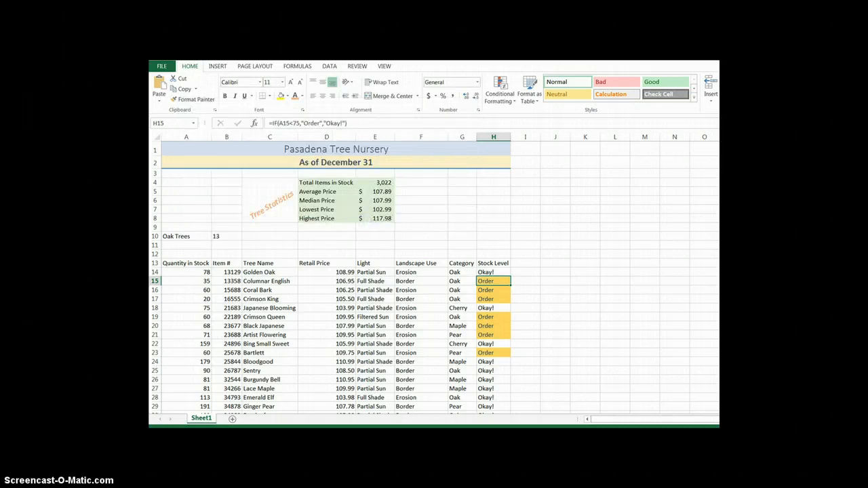
scroll(434, 278, "down", 4)
scroll(434, 278, "up", 4)
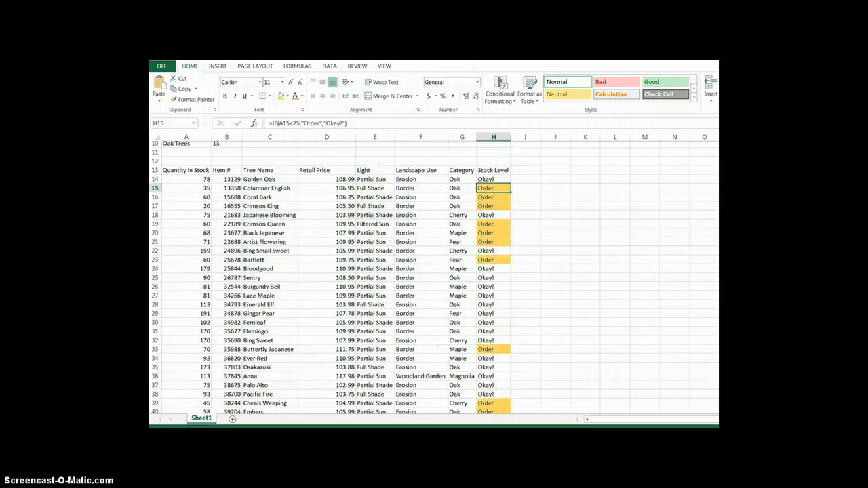